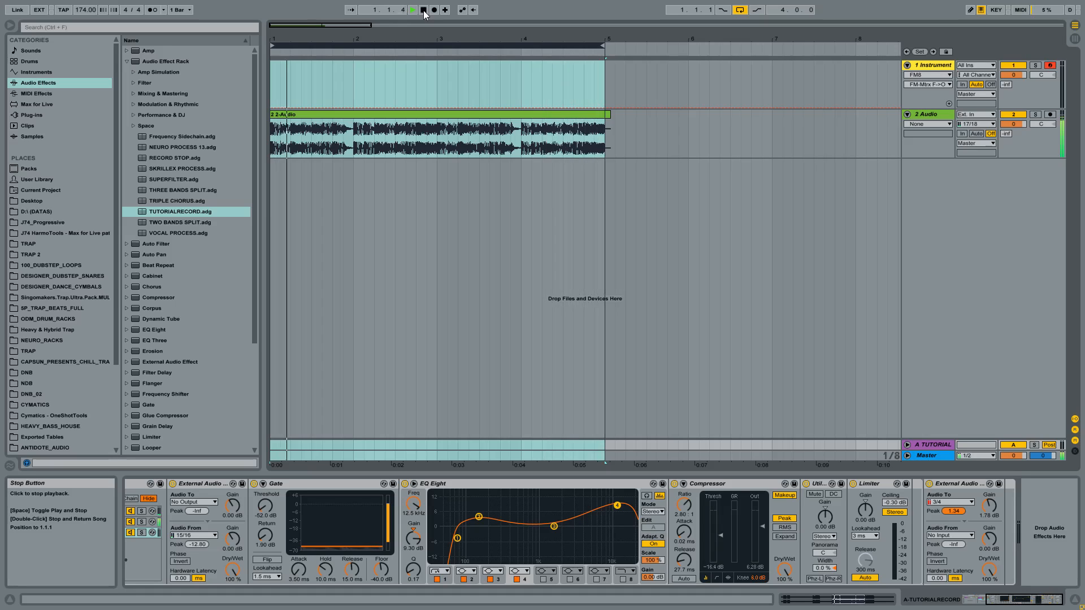
- Play back the looped section of the 2-Audio clip and stop playback
{"action": "left_click", "coordinate": [424, 11]}
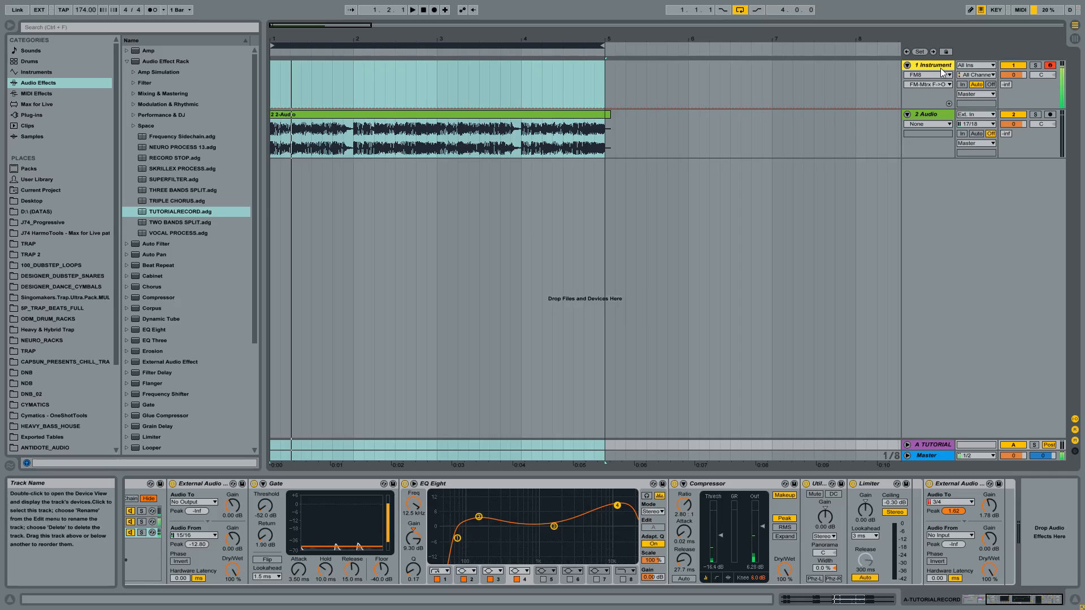
{"action": "left_click", "coordinate": [411, 11]}
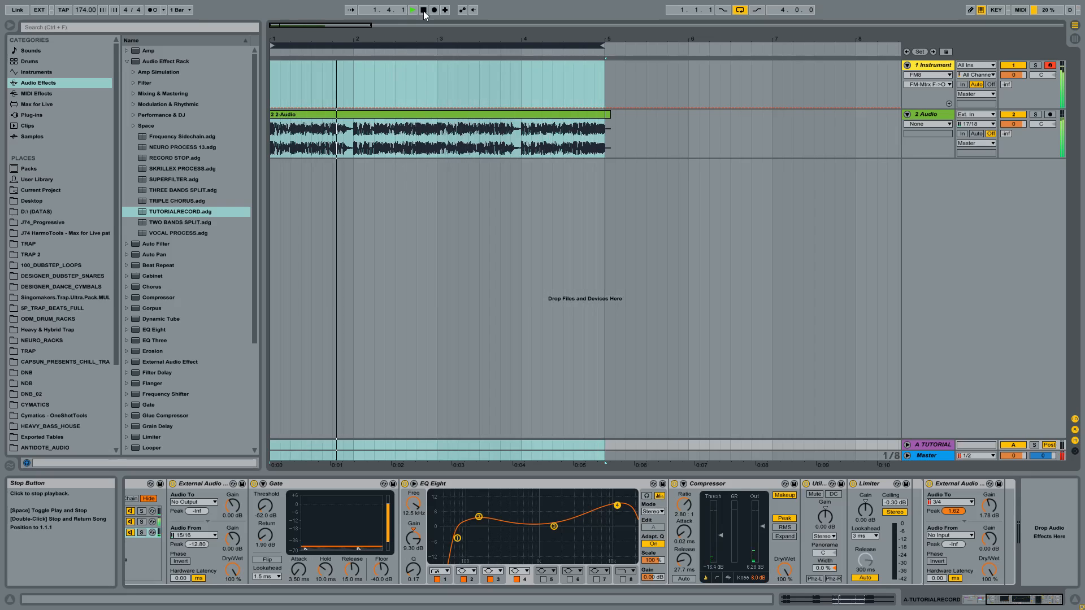
{"action": "left_click", "coordinate": [425, 14]}
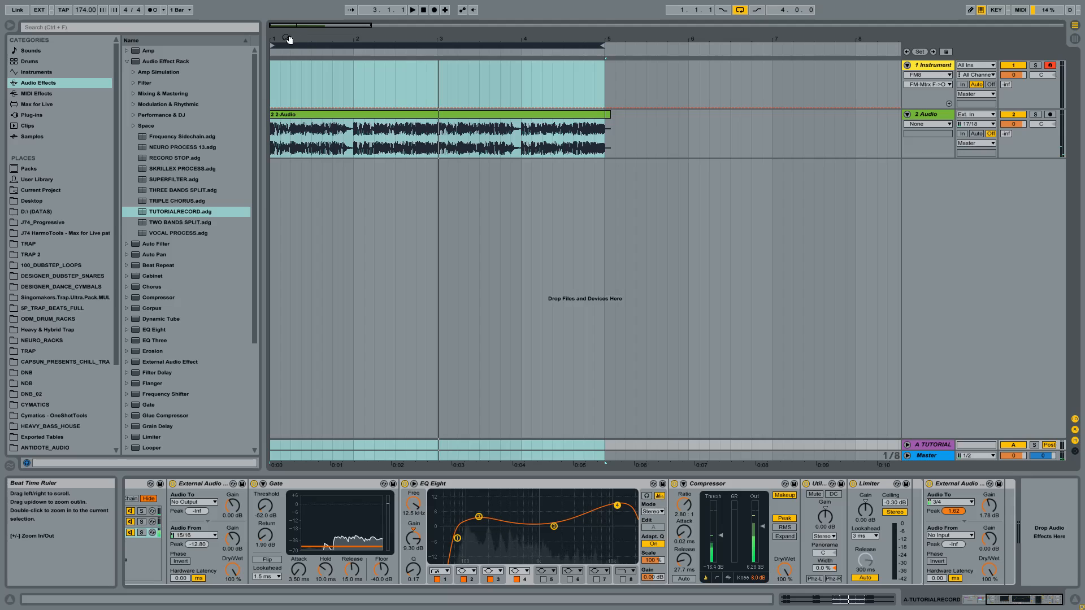
- Hide the browser and display the Instrument Rack on the 1 Instrument track
{"action": "left_click_drag", "start_coordinate": [290, 39], "coordinate": [116, 48]}
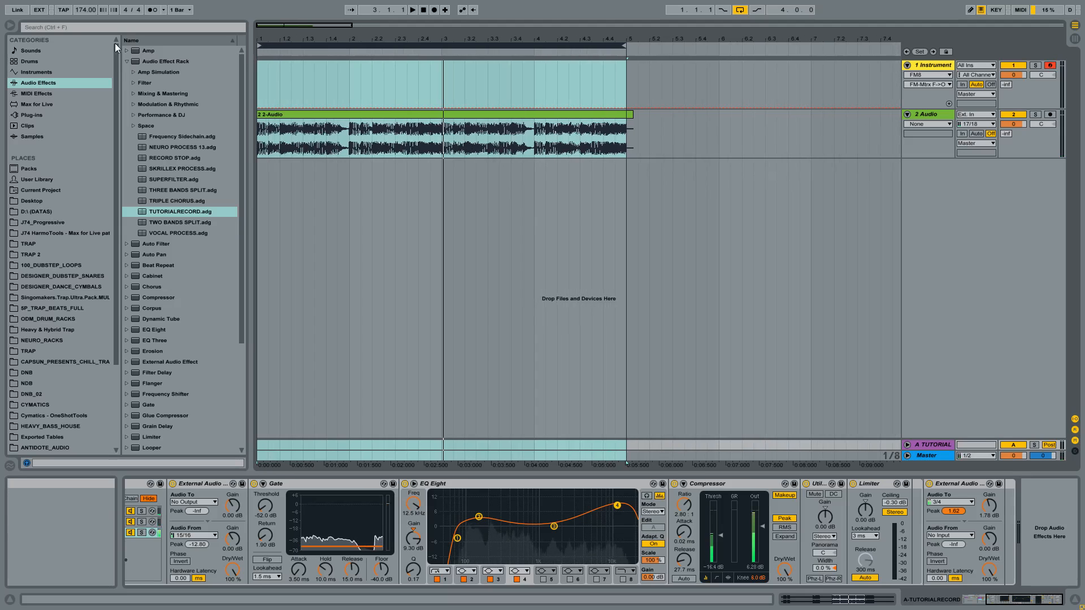
{"action": "left_click", "coordinate": [13, 25]}
{"action": "left_click", "coordinate": [1029, 600]}
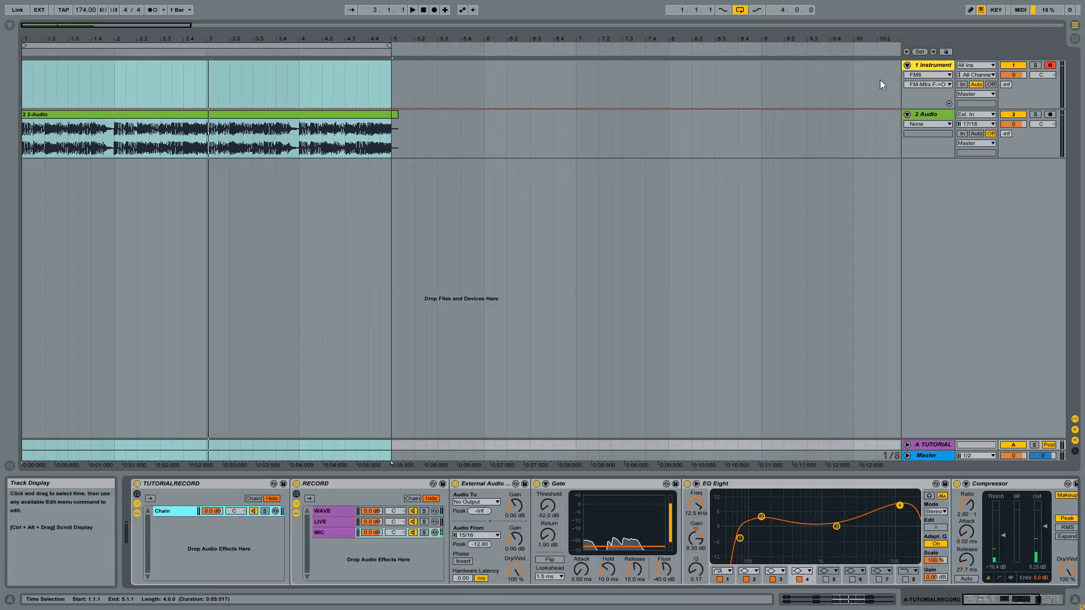
{"action": "left_click", "coordinate": [926, 66]}
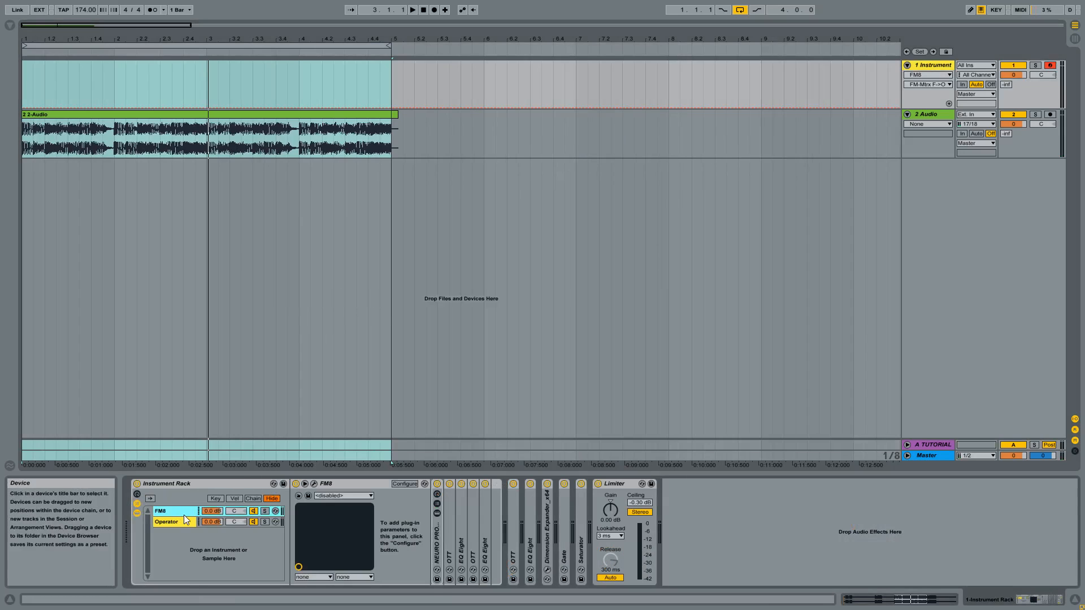
{"action": "left_click", "coordinate": [180, 483]}
- Audition the Operator and FM8 chains of the Instrument Rack by soloing each one, and clear the solo
{"action": "left_click", "coordinate": [170, 521]}
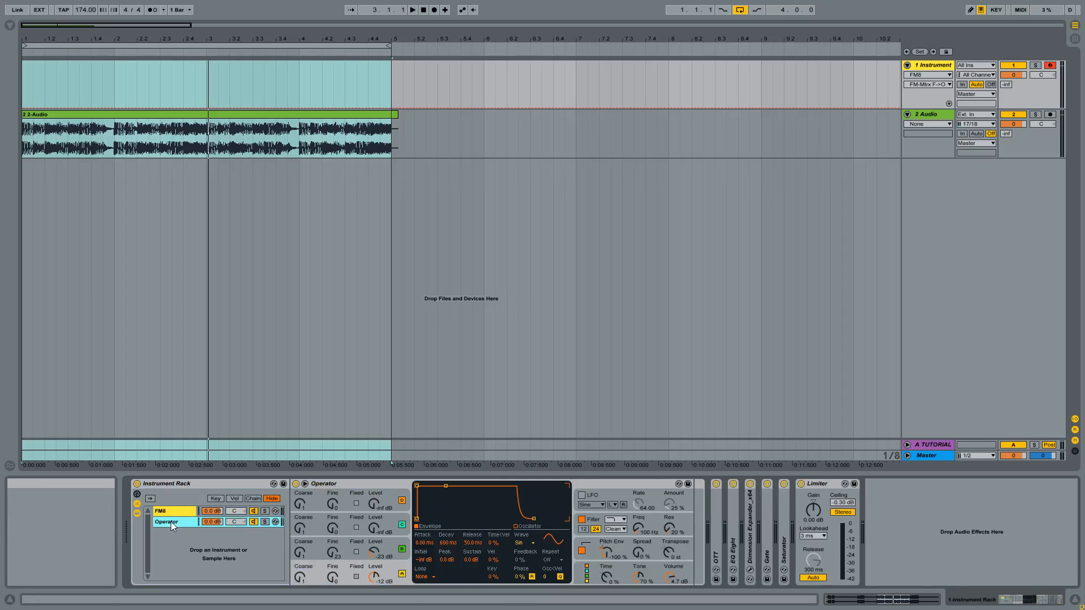
{"action": "left_click", "coordinate": [264, 523]}
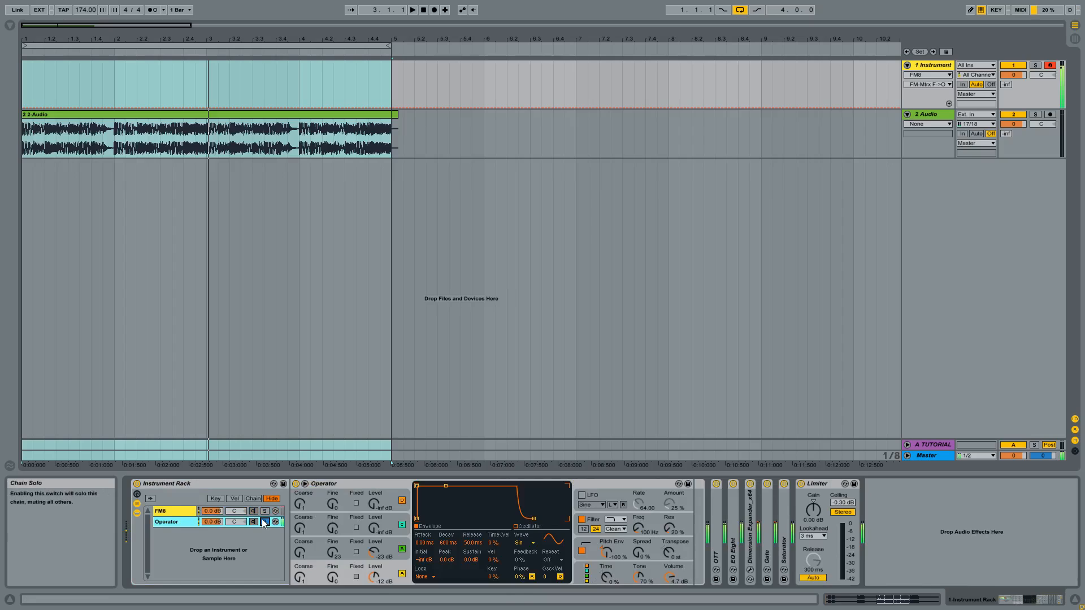
{"action": "left_click", "coordinate": [264, 511]}
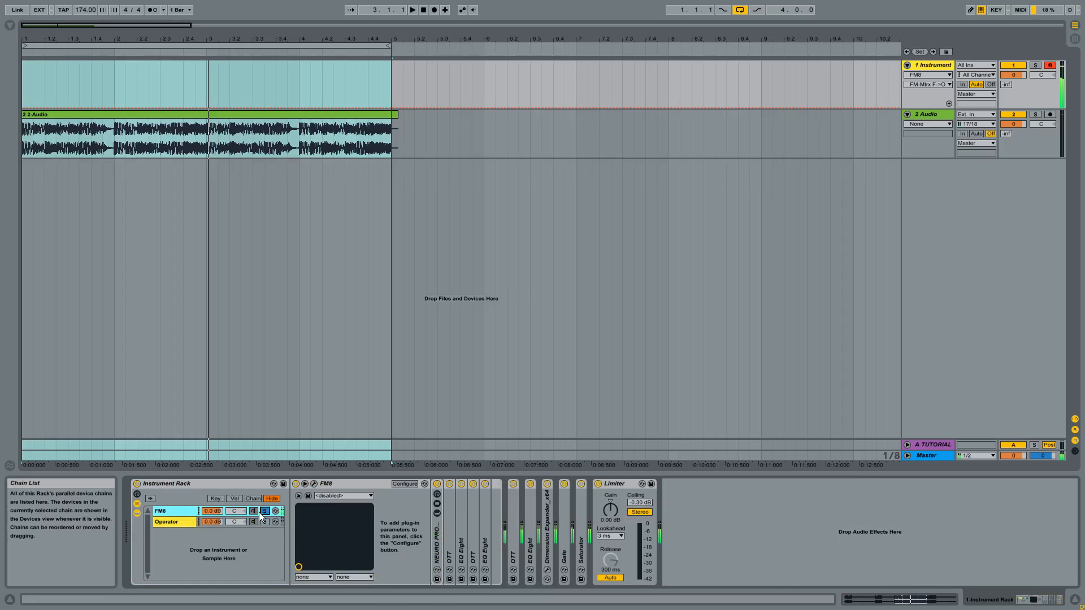
{"action": "left_click", "coordinate": [262, 511]}
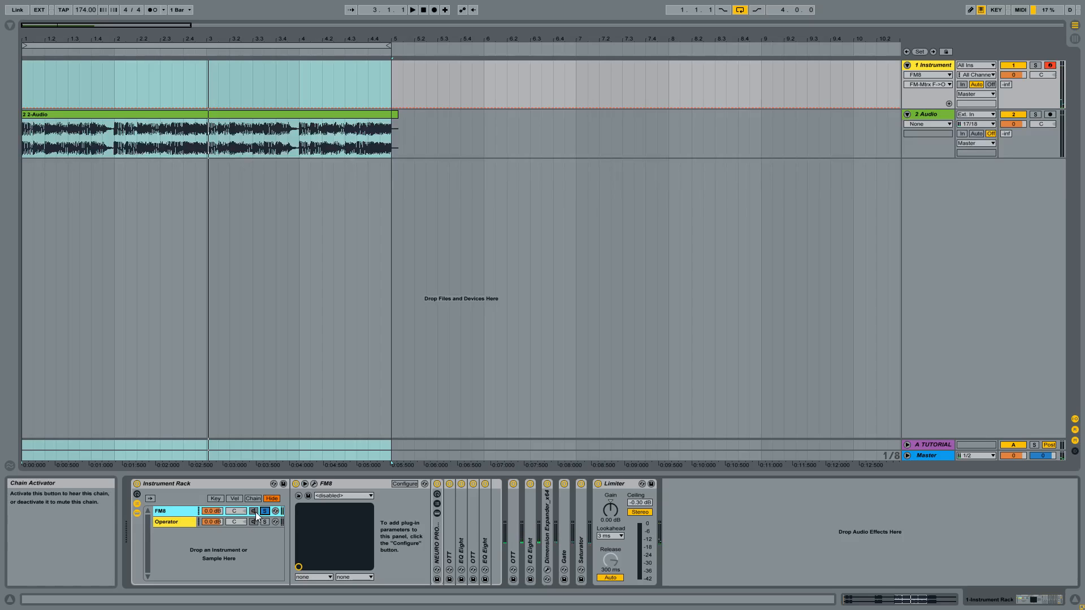
- Open the FM8 plug-in window and display the Expert operators overview
{"action": "left_click", "coordinate": [344, 484]}
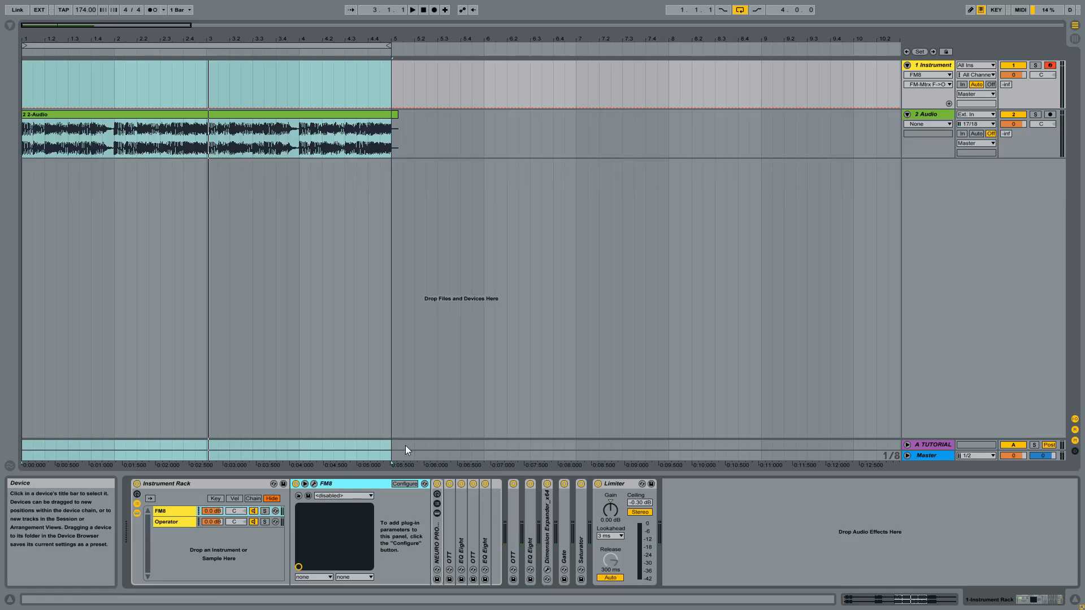
{"action": "left_click", "coordinate": [313, 486]}
{"action": "left_click_drag", "start_coordinate": [757, 80], "coordinate": [560, 93]}
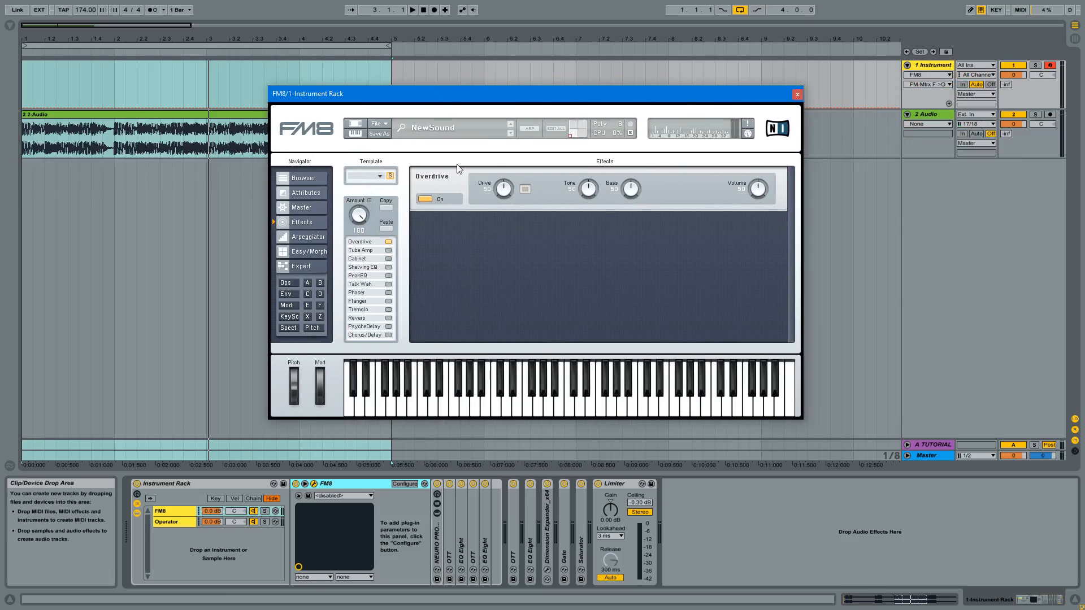
{"action": "left_click", "coordinate": [288, 282]}
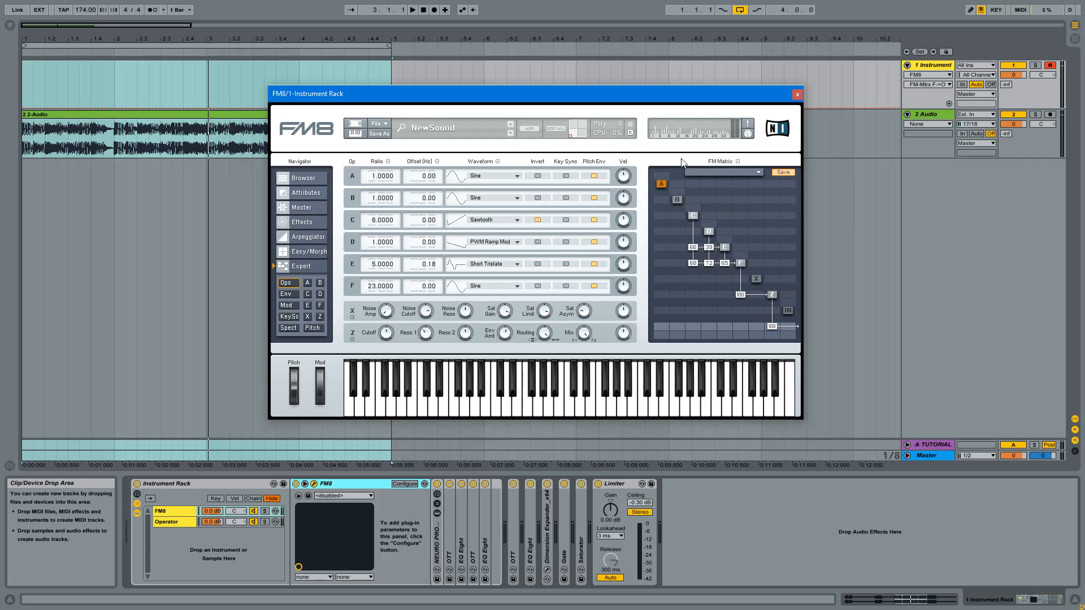
- Adjust the Z operator's filter 1 cutoff and the modes of filters 1 and 2
{"action": "left_click", "coordinate": [771, 297]}
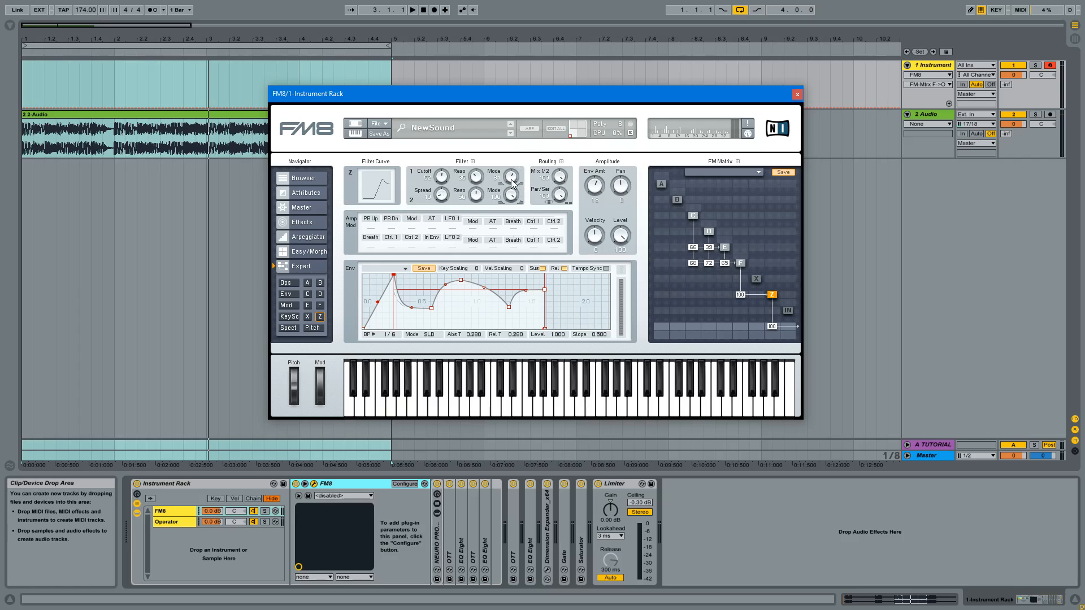
{"action": "mouse_move", "coordinate": [512, 181]}
{"action": "left_mouse_down"}
{"action": "mouse_move", "coordinate": [508, 229]}
{"action": "mouse_move", "coordinate": [511, 170]}
{"action": "left_mouse_up"}
{"action": "left_click_drag", "start_coordinate": [441, 177], "coordinate": [445, 201]}
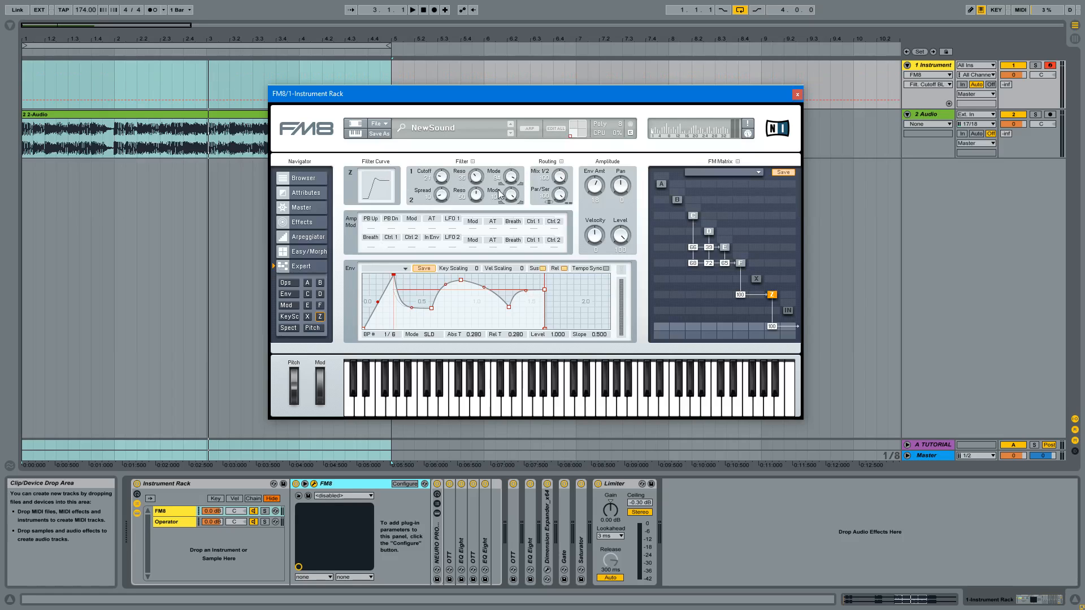
{"action": "left_click_drag", "start_coordinate": [511, 178], "coordinate": [522, 138]}
{"action": "mouse_move", "coordinate": [510, 200]}
{"action": "left_mouse_down"}
{"action": "mouse_move", "coordinate": [515, 305]}
{"action": "mouse_move", "coordinate": [517, 185]}
{"action": "left_mouse_up"}
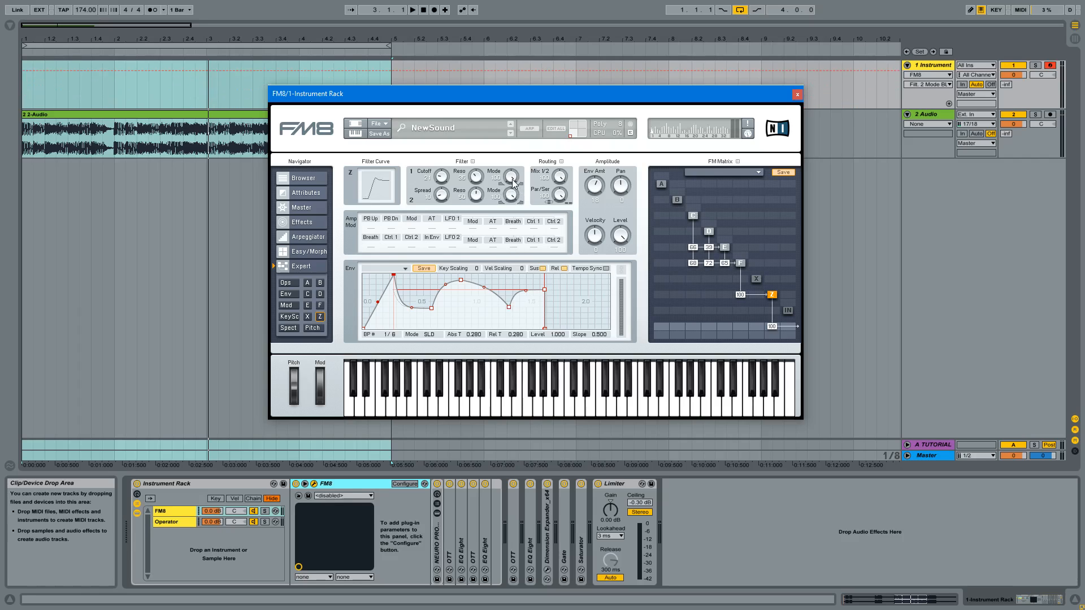
{"action": "left_click_drag", "start_coordinate": [513, 180], "coordinate": [516, 203]}
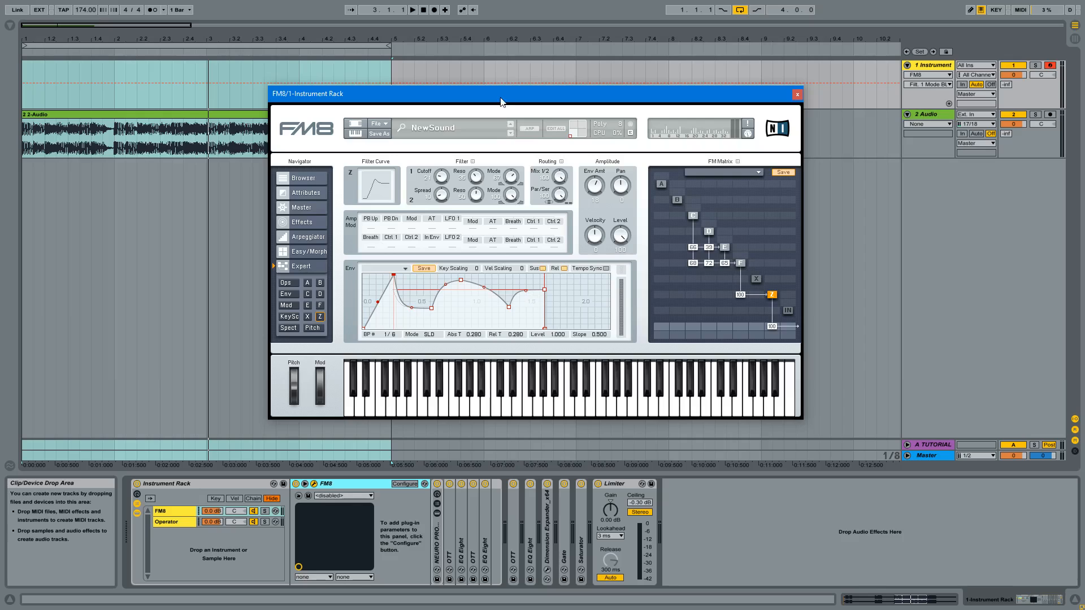
- Examine the waveforms, ratios and envelopes of operators C, D and E alongside the Z filter settings
{"action": "left_click_drag", "start_coordinate": [501, 102], "coordinate": [514, 100]}
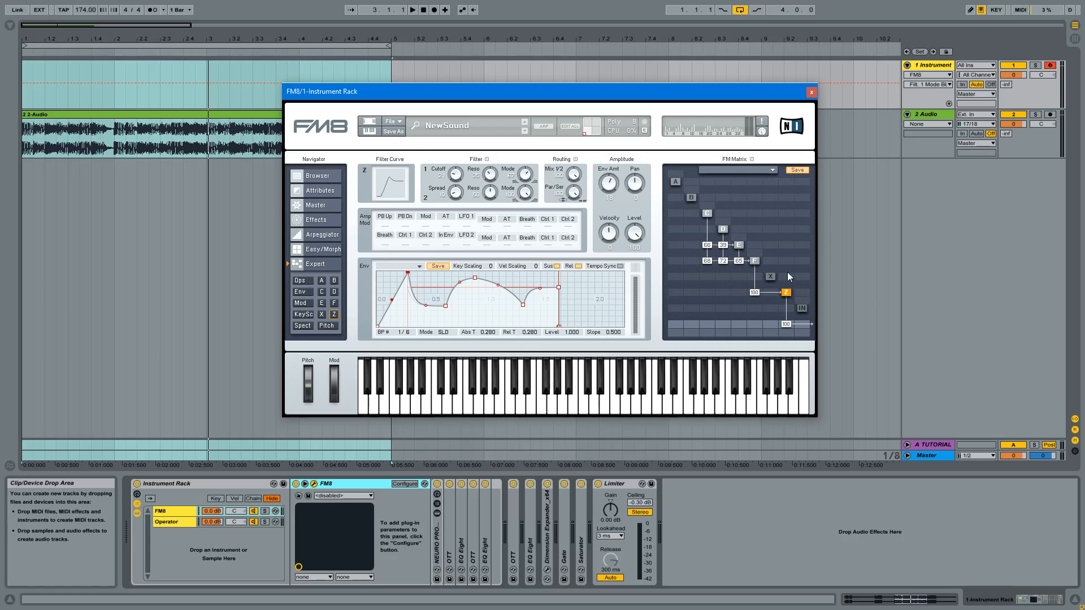
{"action": "left_click", "coordinate": [707, 214]}
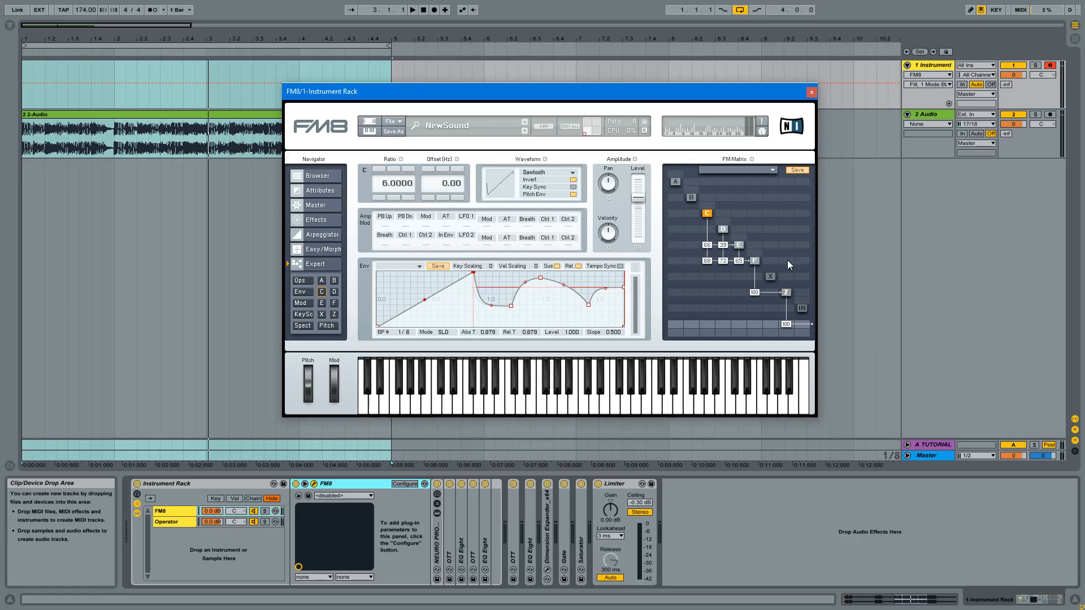
{"action": "left_click", "coordinate": [785, 293]}
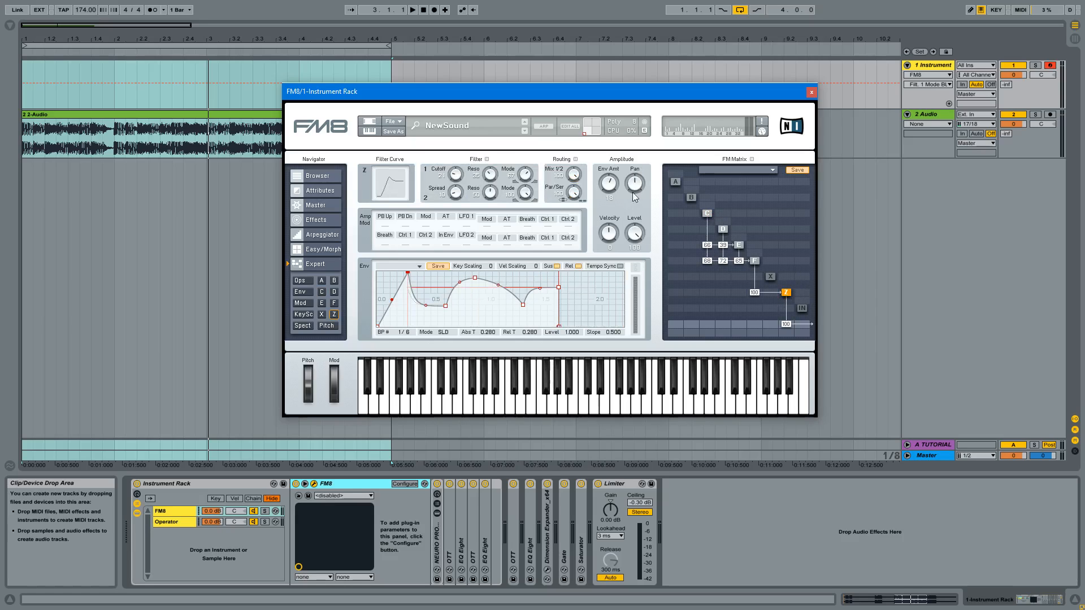
{"action": "left_click", "coordinate": [707, 212]}
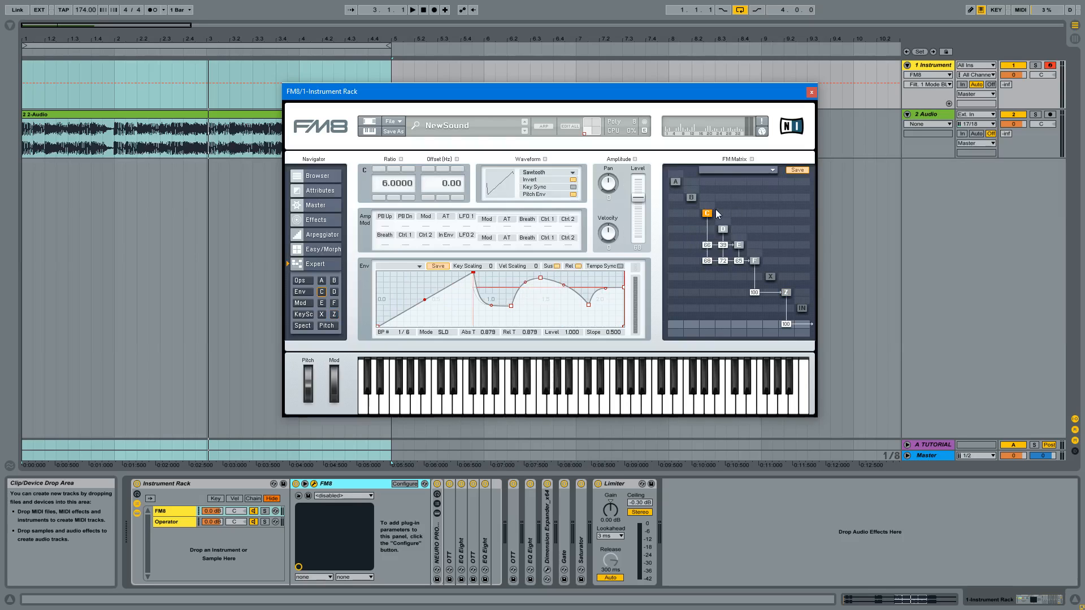
{"action": "left_click", "coordinate": [724, 228]}
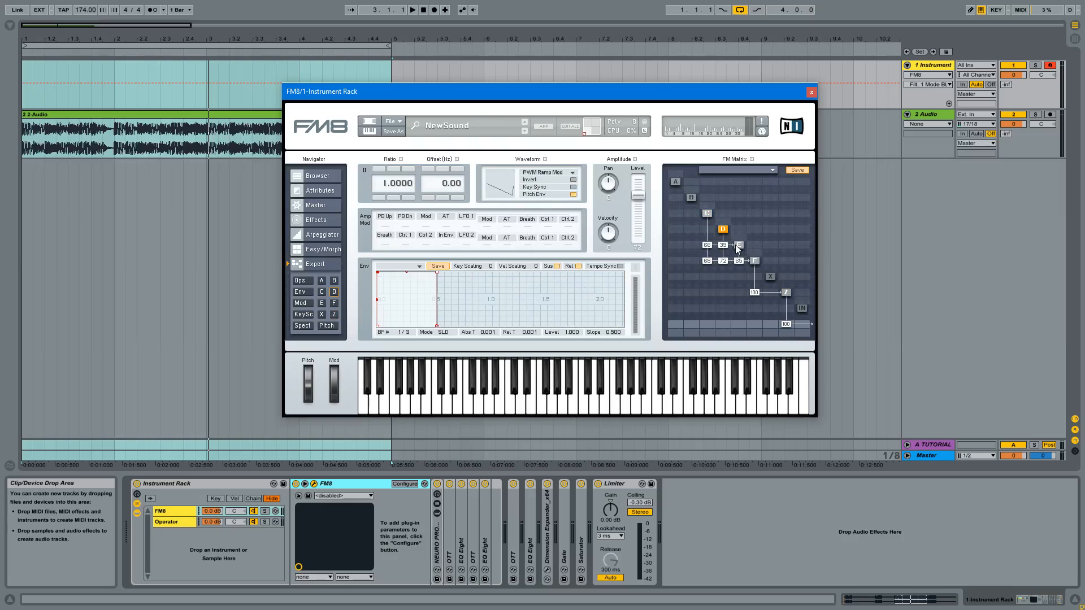
{"action": "left_click", "coordinate": [738, 245]}
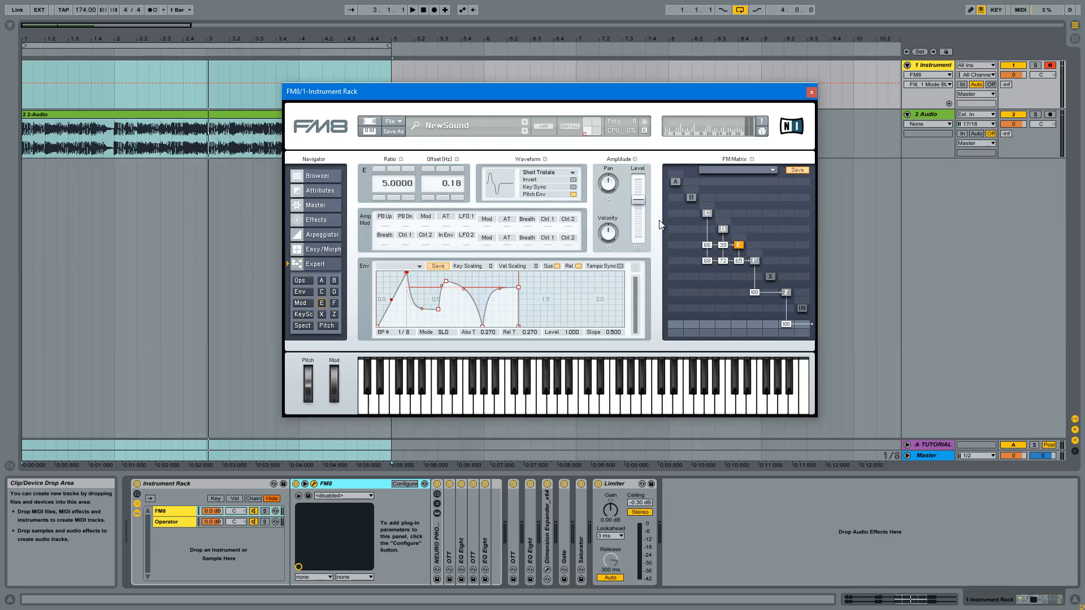
- Try routing operator F directly to the output at 100 to compare it with the filtered sound, and remove that connection
{"action": "right_click", "coordinate": [787, 293]}
{"action": "left_click_drag", "start_coordinate": [757, 325], "coordinate": [778, 238]}
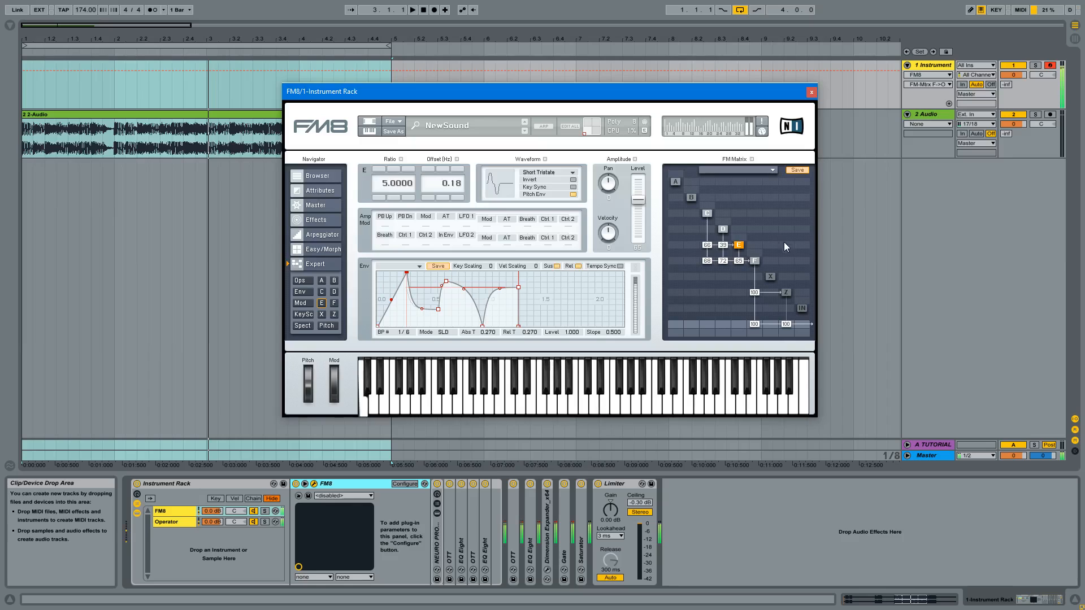
{"action": "double_click", "coordinate": [755, 325]}
{"action": "left_click", "coordinate": [788, 294]}
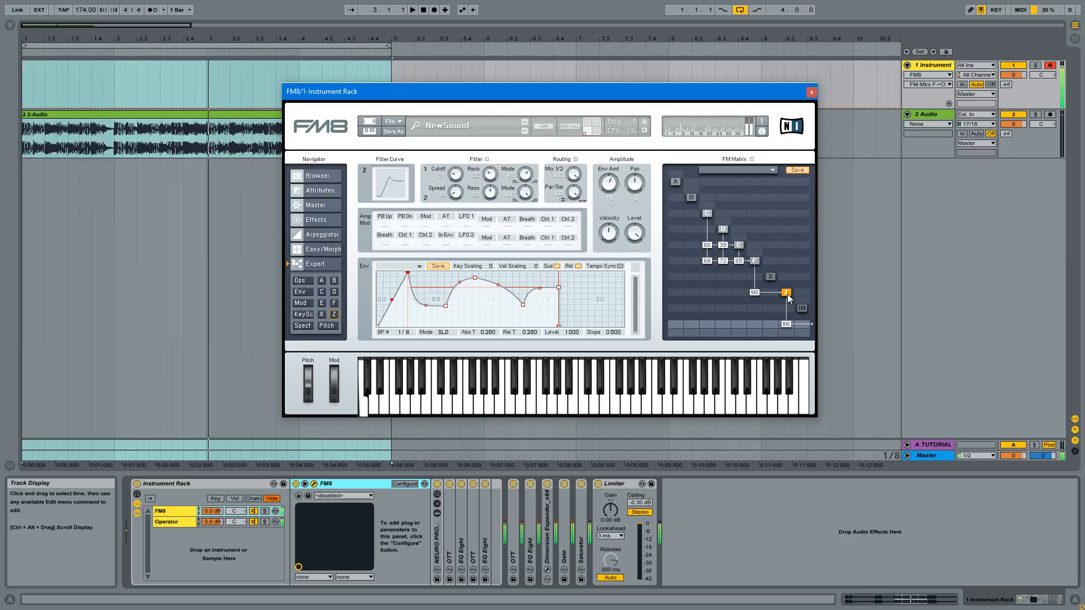
{"action": "double_click", "coordinate": [754, 323]}
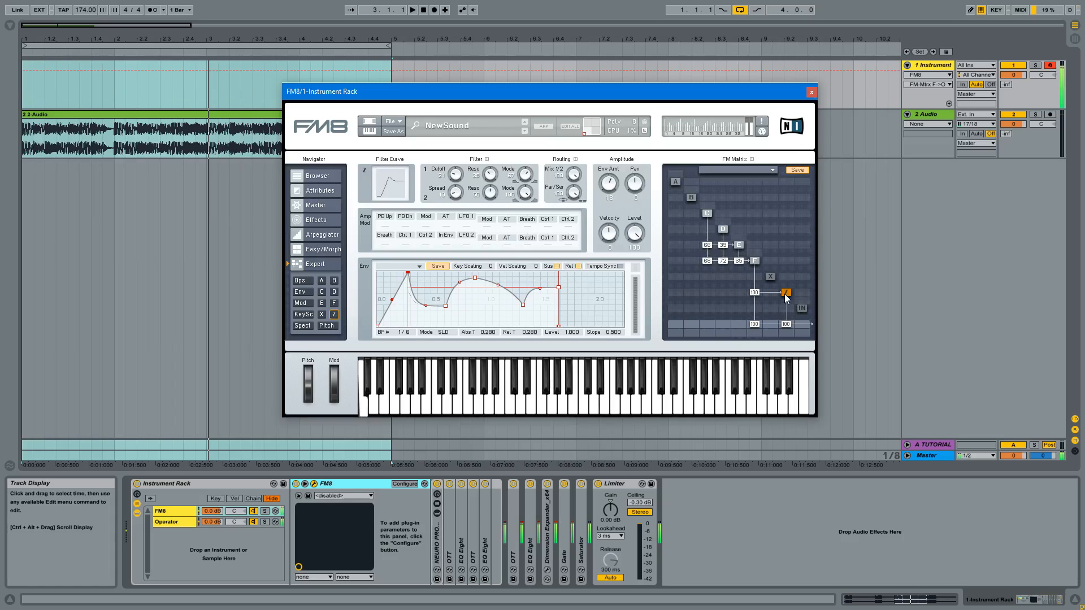
{"action": "double_click", "coordinate": [758, 323]}
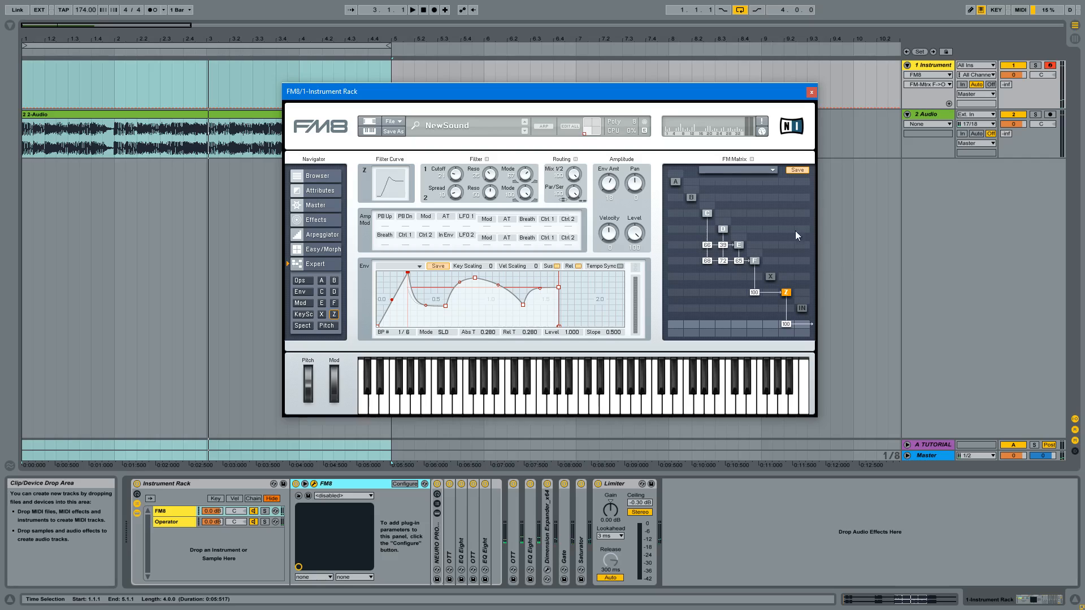
- Inspect operator C's envelope over a longer time range, audition a note, and review operators D, E, F and Z
{"action": "left_click", "coordinate": [707, 215]}
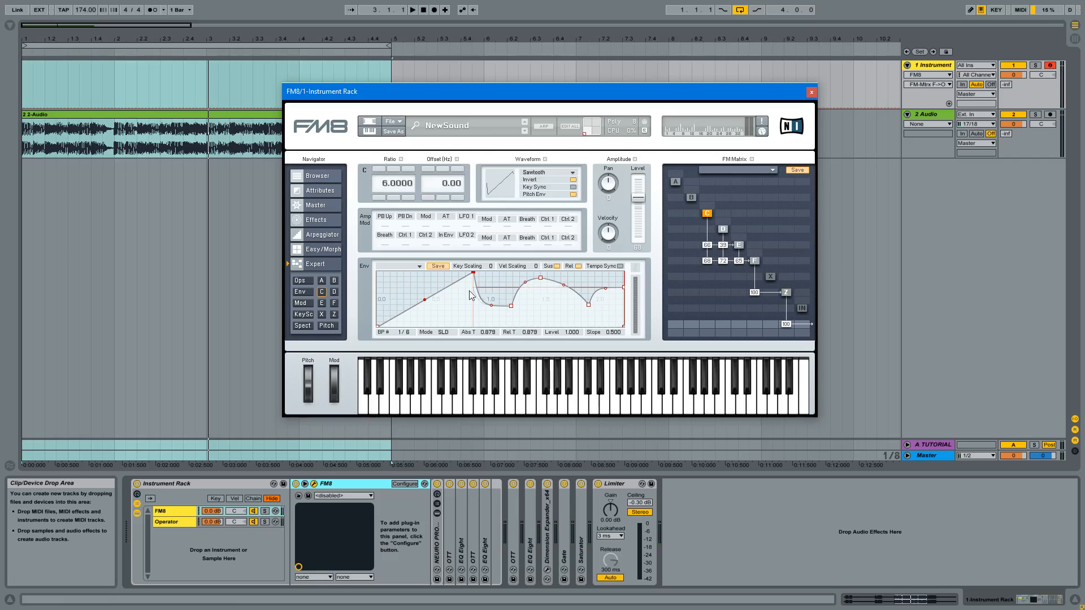
{"action": "left_click_drag", "start_coordinate": [422, 290], "coordinate": [411, 287]}
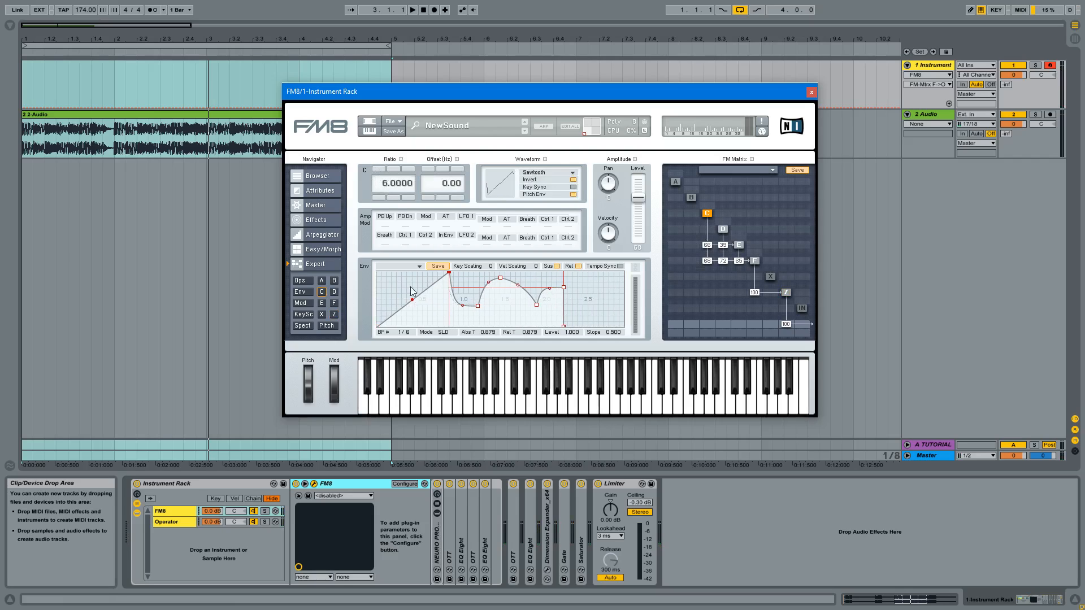
{"action": "key", "text": "a"}
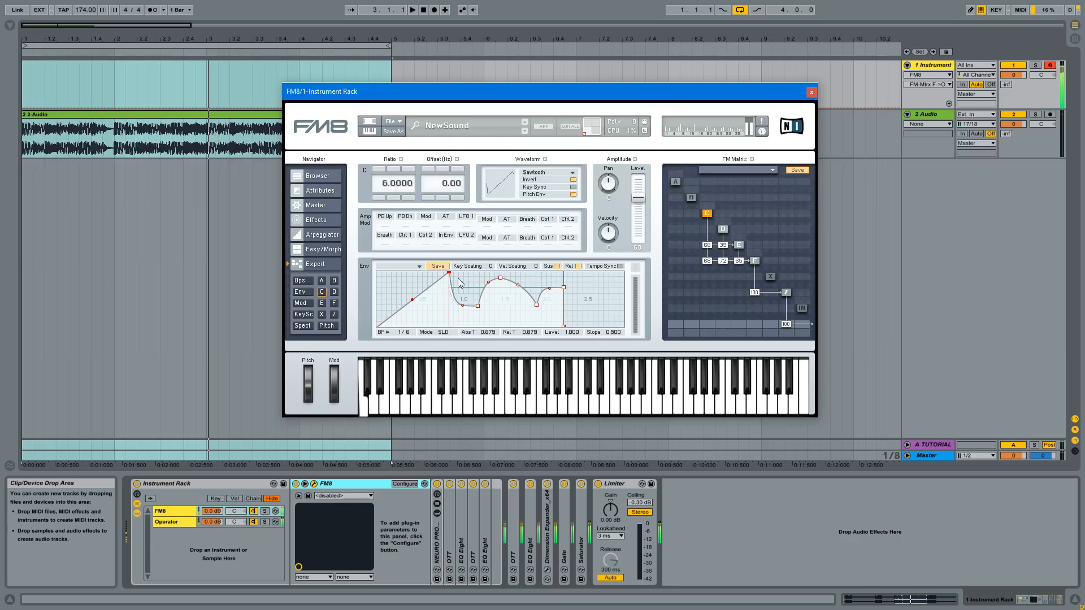
{"action": "left_click", "coordinate": [723, 229]}
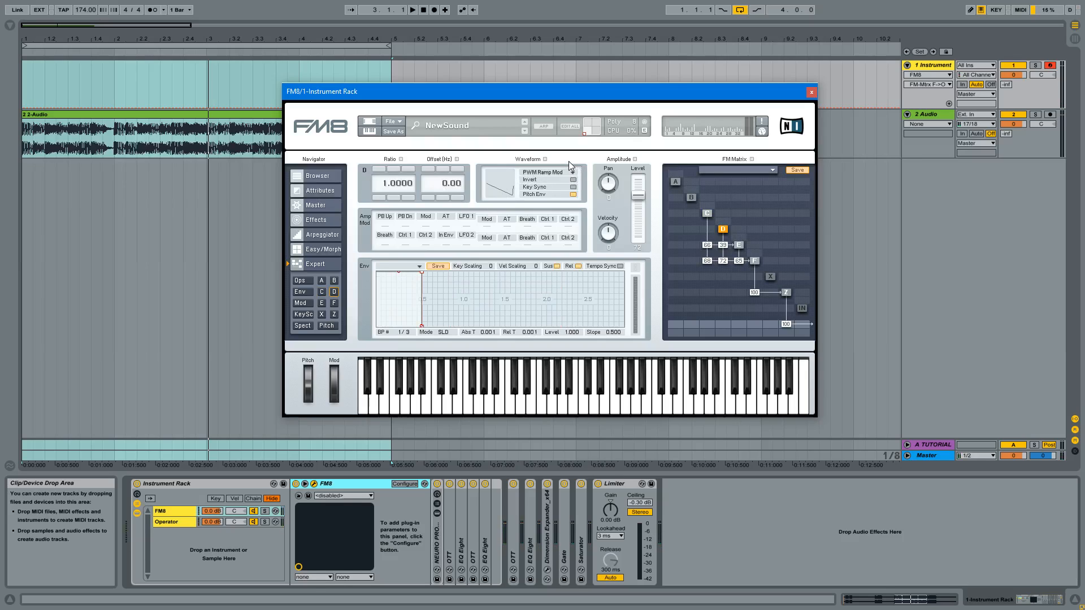
{"action": "left_click", "coordinate": [741, 243]}
{"action": "left_click", "coordinate": [756, 264]}
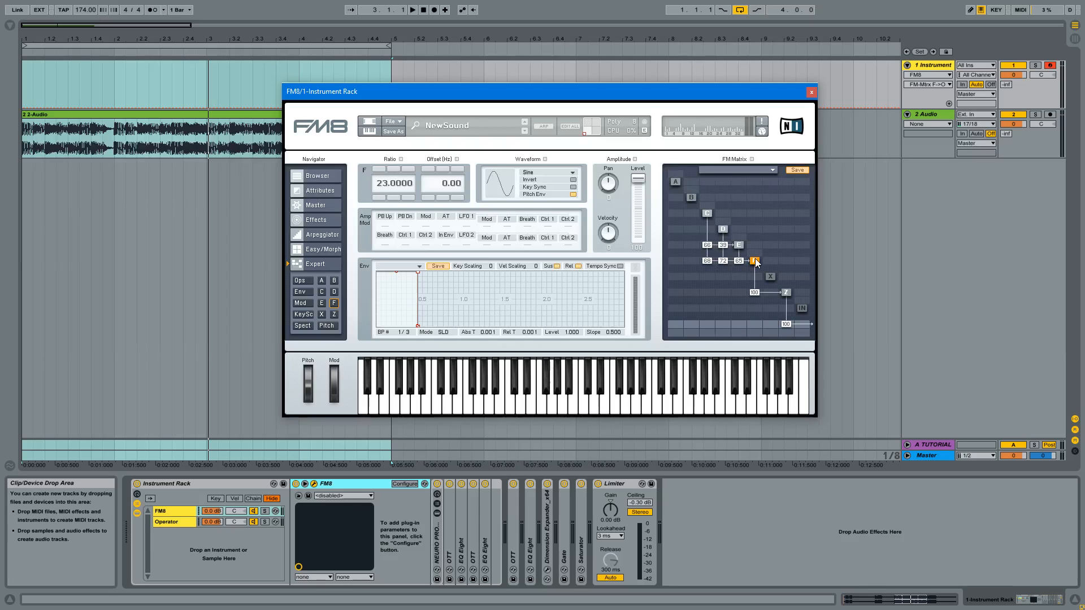
{"action": "left_click", "coordinate": [785, 292]}
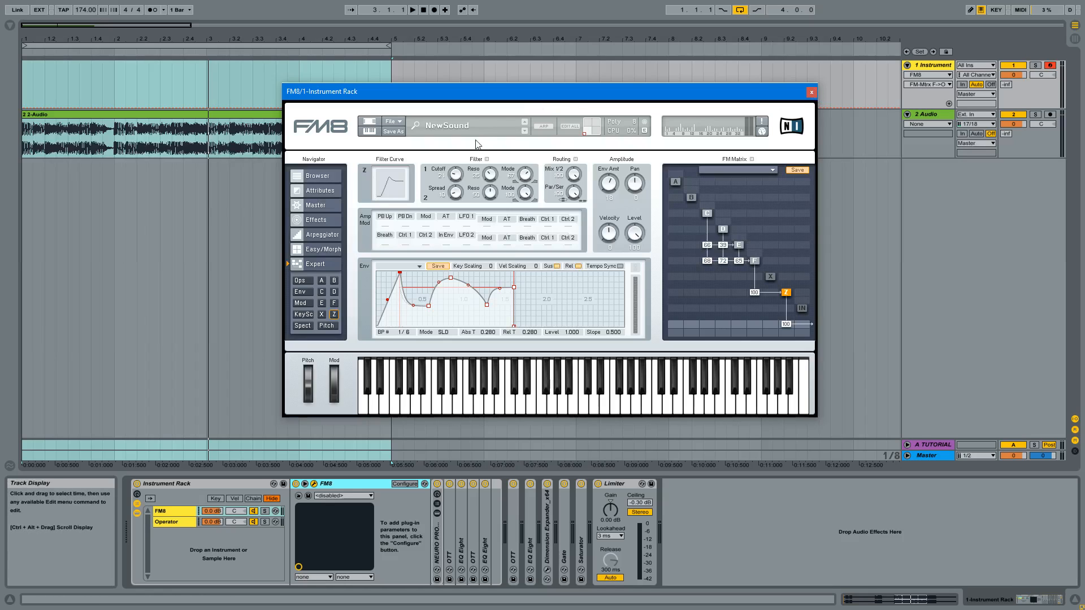
- Move the FM8 window aside and show the Overdrive settings among its effects
{"action": "left_click_drag", "start_coordinate": [518, 93], "coordinate": [687, 114]}
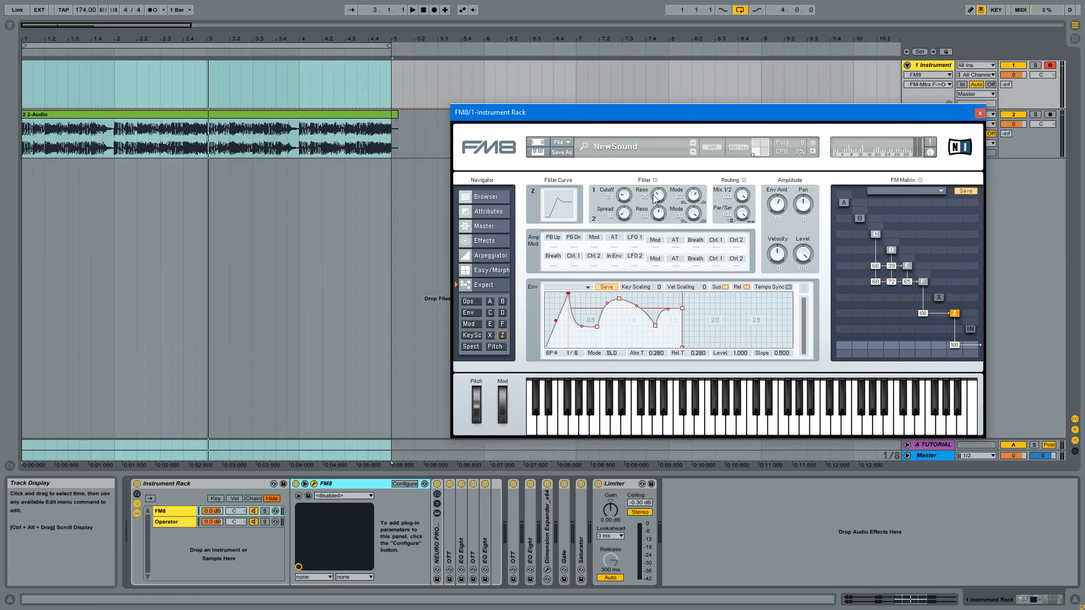
{"action": "left_click", "coordinate": [487, 241]}
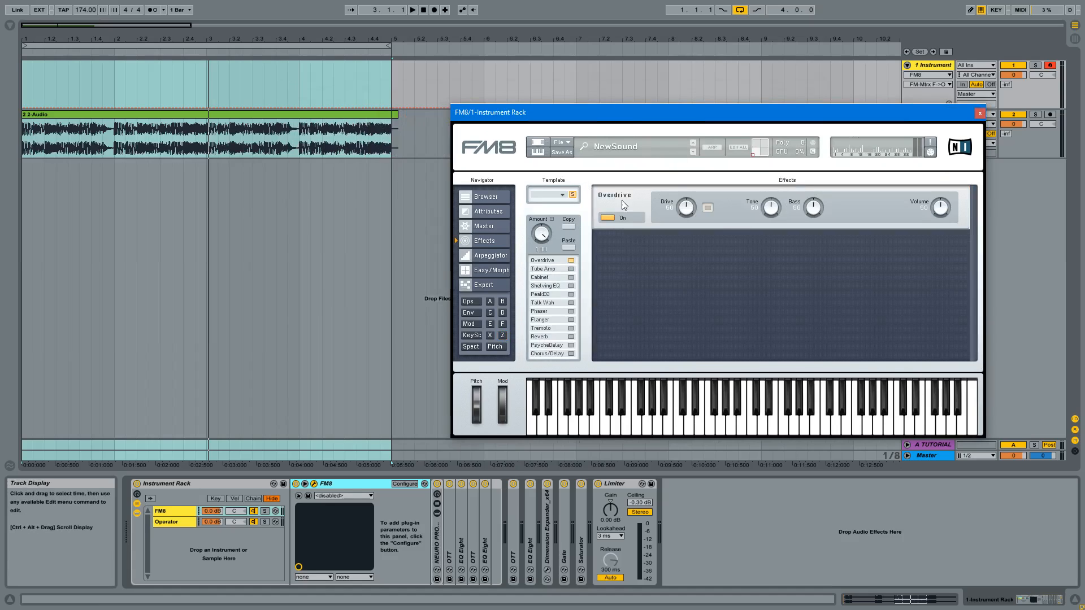
- Review FM8's spectrum, envelope, modulation matrix and operator overview in the expert section, and the master settings
{"action": "left_click", "coordinate": [484, 289]}
{"action": "left_click", "coordinate": [471, 347]}
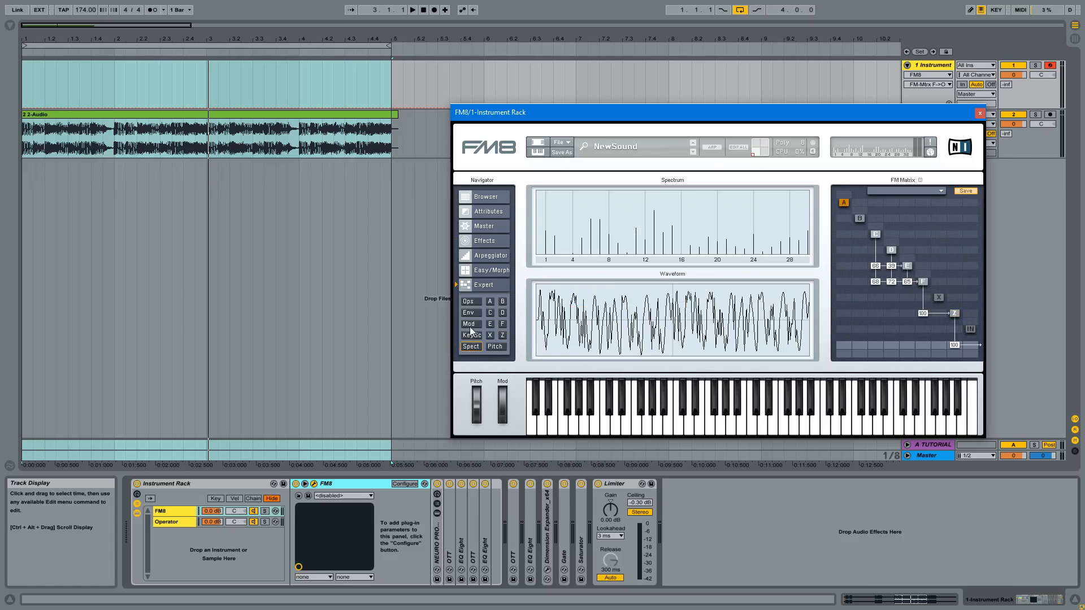
{"action": "left_click", "coordinate": [469, 314]}
{"action": "left_click", "coordinate": [469, 324]}
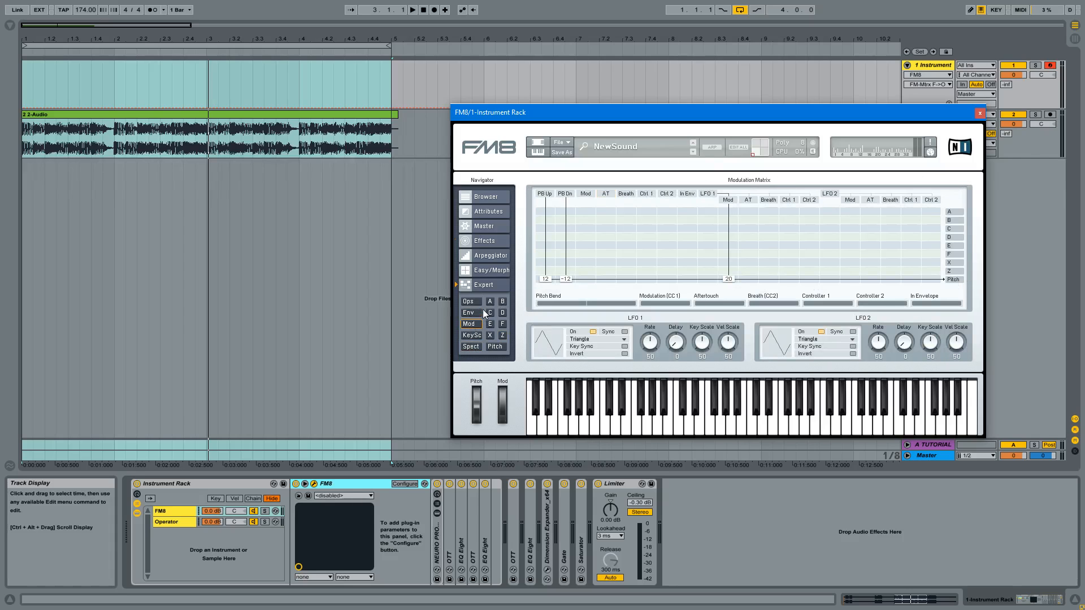
{"action": "left_click", "coordinate": [479, 310]}
{"action": "left_click", "coordinate": [471, 301]}
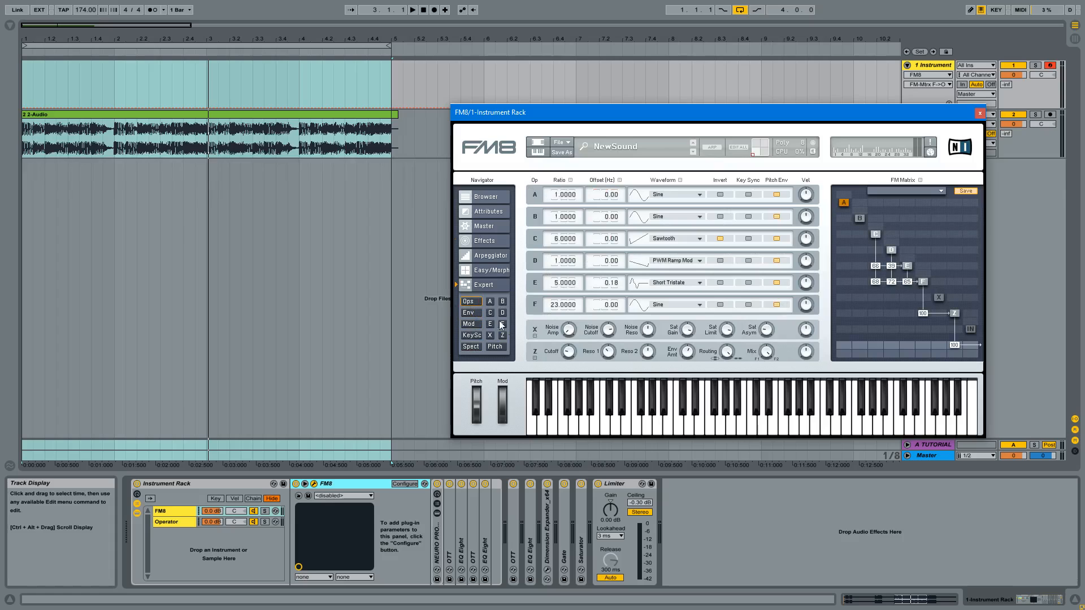
{"action": "left_click", "coordinate": [483, 226]}
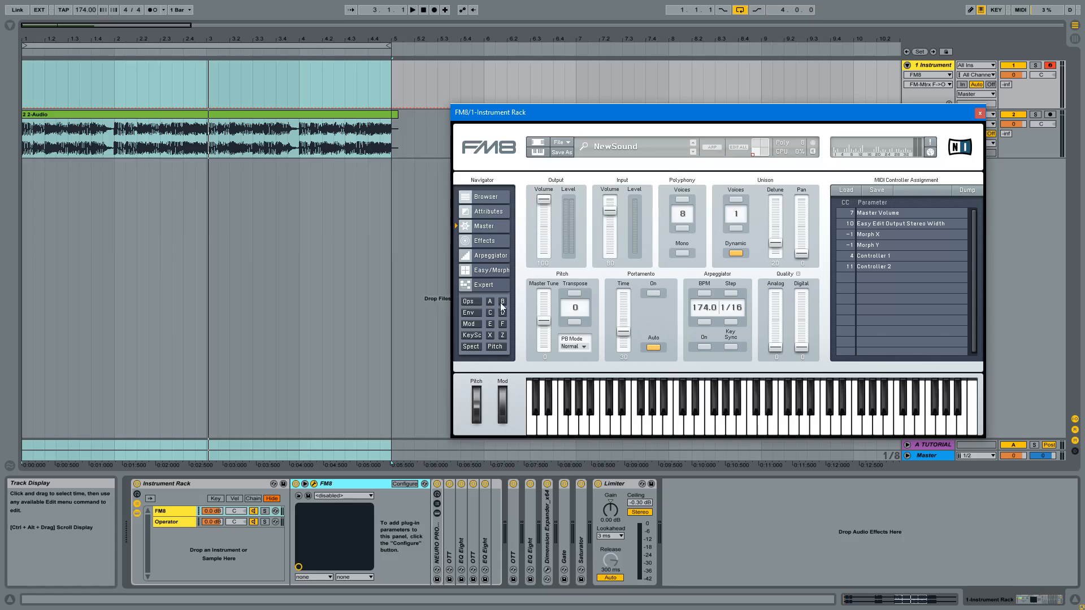
- Show FM8's Easy/Morph settings and sweep the timbre's Harmonic amount up and back down while auditioning notes
{"action": "left_click", "coordinate": [494, 271]}
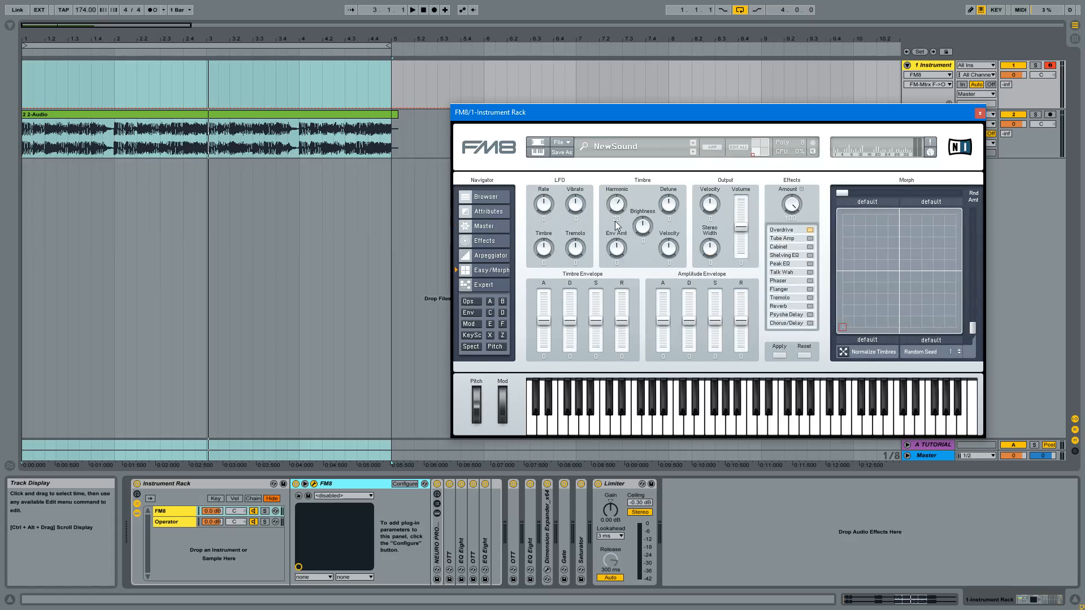
{"action": "key", "text": "a"}
{"action": "key", "text": "s"}
{"action": "key", "text": "d"}
{"action": "mouse_move", "coordinate": [621, 202]}
{"action": "left_mouse_down"}
{"action": "mouse_move", "coordinate": [624, 238]}
{"action": "mouse_move", "coordinate": [623, 186]}
{"action": "left_mouse_up"}
{"action": "key", "text": "d"}
{"action": "key", "text": "d"}
{"action": "key", "text": "d"}
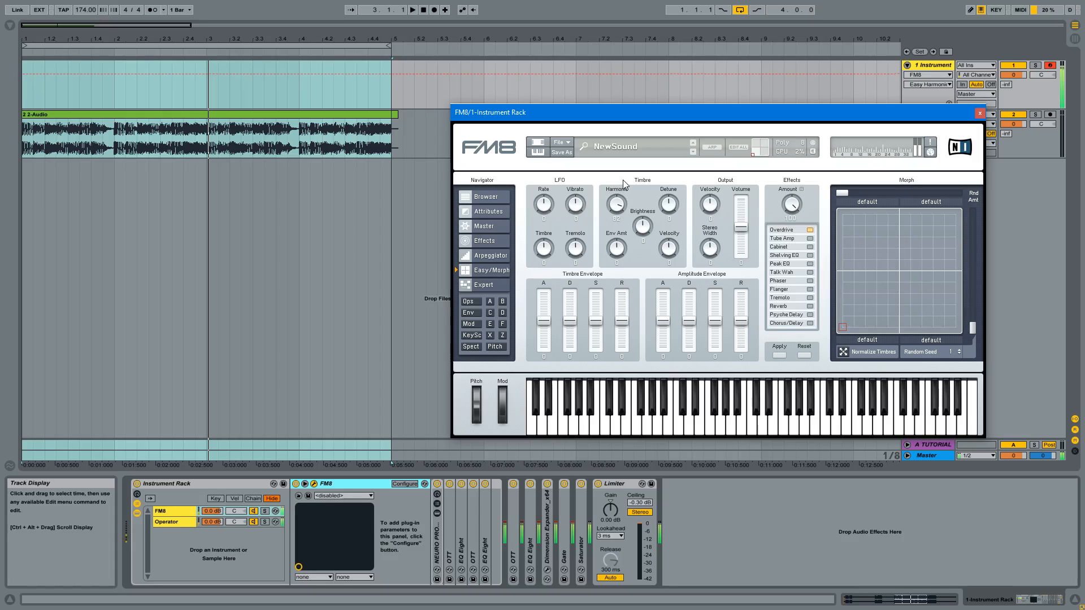
{"action": "left_click_drag", "start_coordinate": [624, 179], "coordinate": [632, 205]}
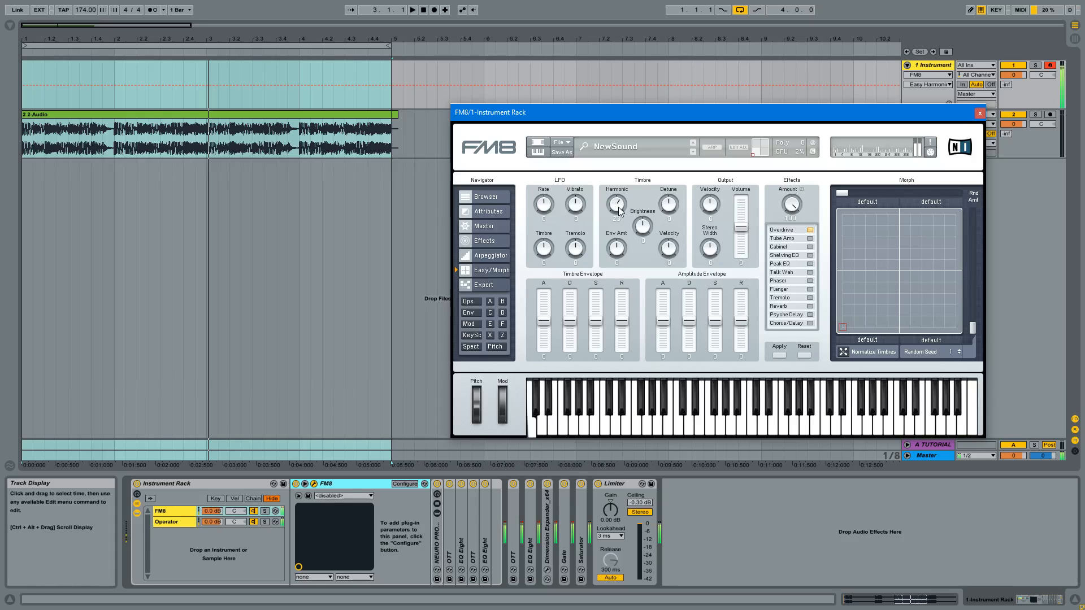
{"action": "left_click_drag", "start_coordinate": [619, 207], "coordinate": [618, 205]}
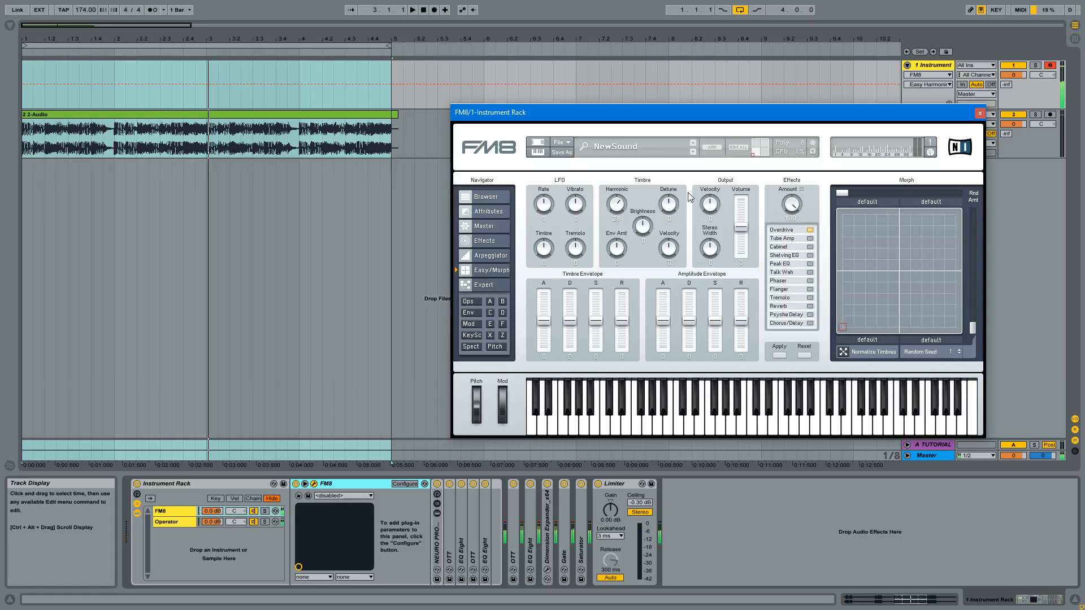
- Try the Tube Amp and Cabinet effects one after the other, switching each one off again
{"action": "left_click", "coordinate": [810, 238]}
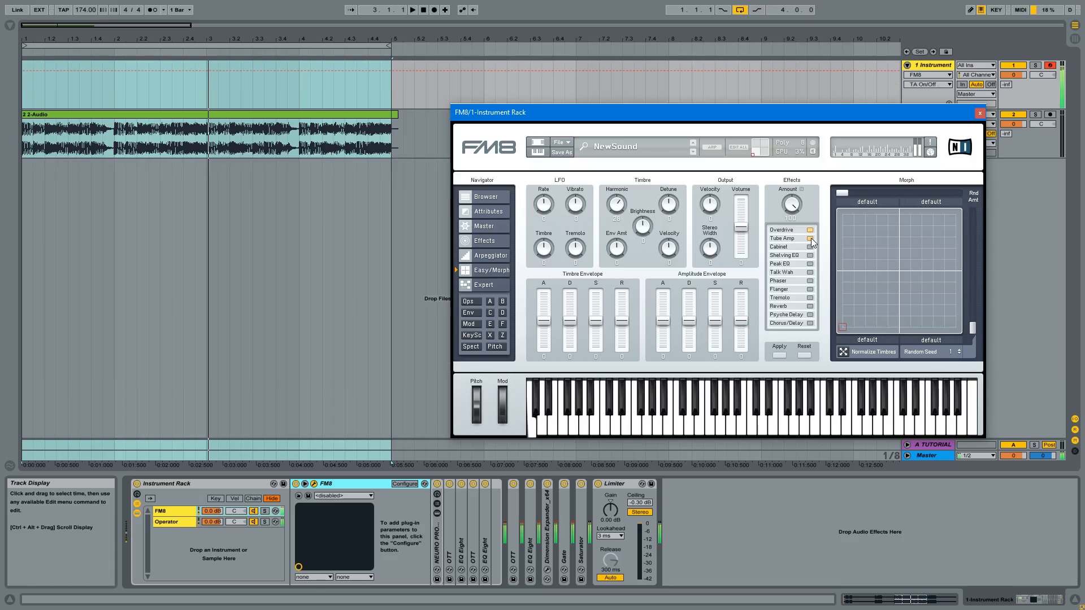
{"action": "left_click", "coordinate": [811, 239]}
{"action": "left_click", "coordinate": [811, 247]}
{"action": "left_click", "coordinate": [809, 247]}
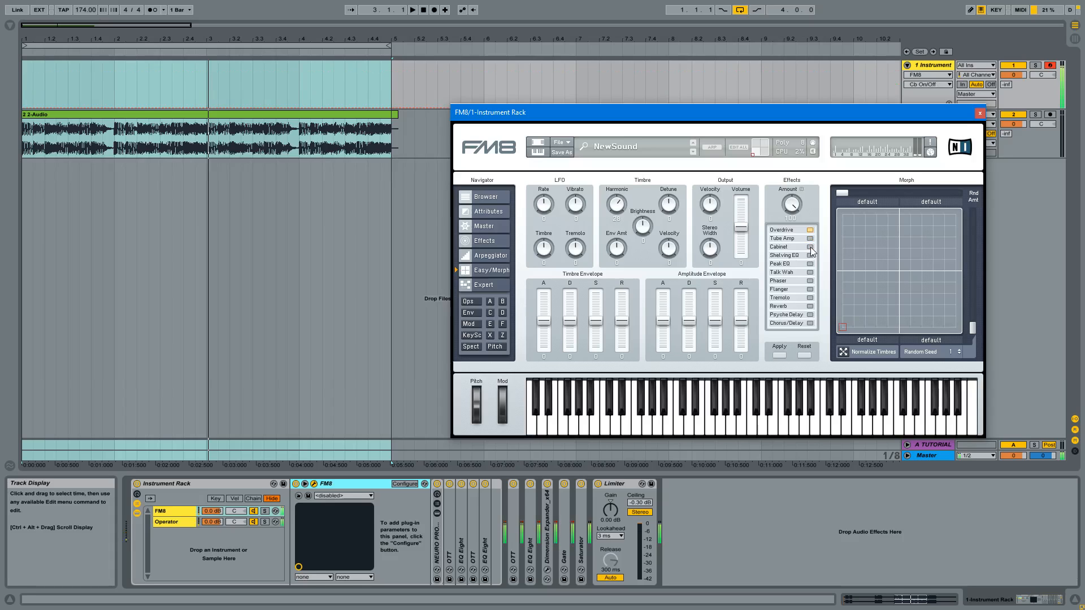
- Fine-tune the timbre's Harmonic amount in small moves while auditioning a held note
{"action": "left_click_drag", "start_coordinate": [624, 212], "coordinate": [624, 215]}
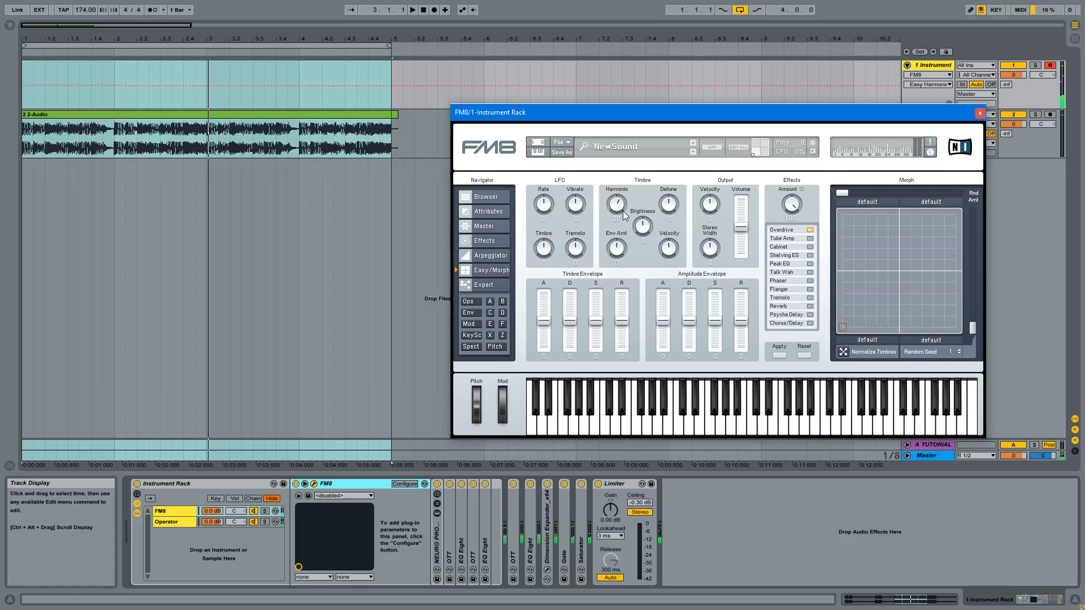
{"action": "scroll", "coordinate": [624, 214], "scroll_direction": "up", "scroll_amount": 3}
{"action": "key", "text": "a"}
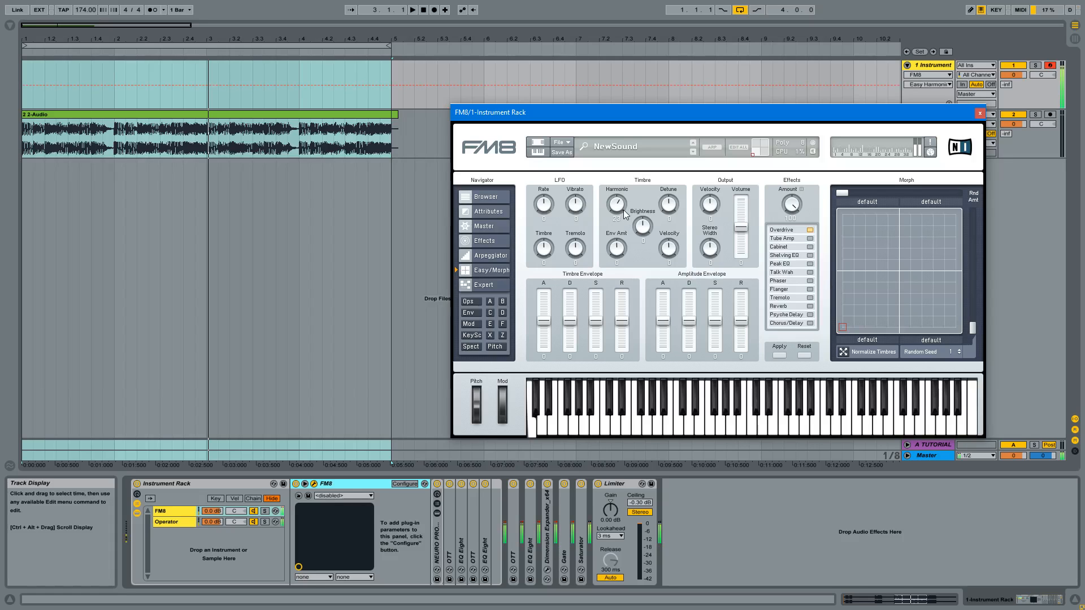
- Close the FM8 window and unfold the collapsed NEURO PROCESS 05 rack in the device chain
{"action": "left_click", "coordinate": [981, 114]}
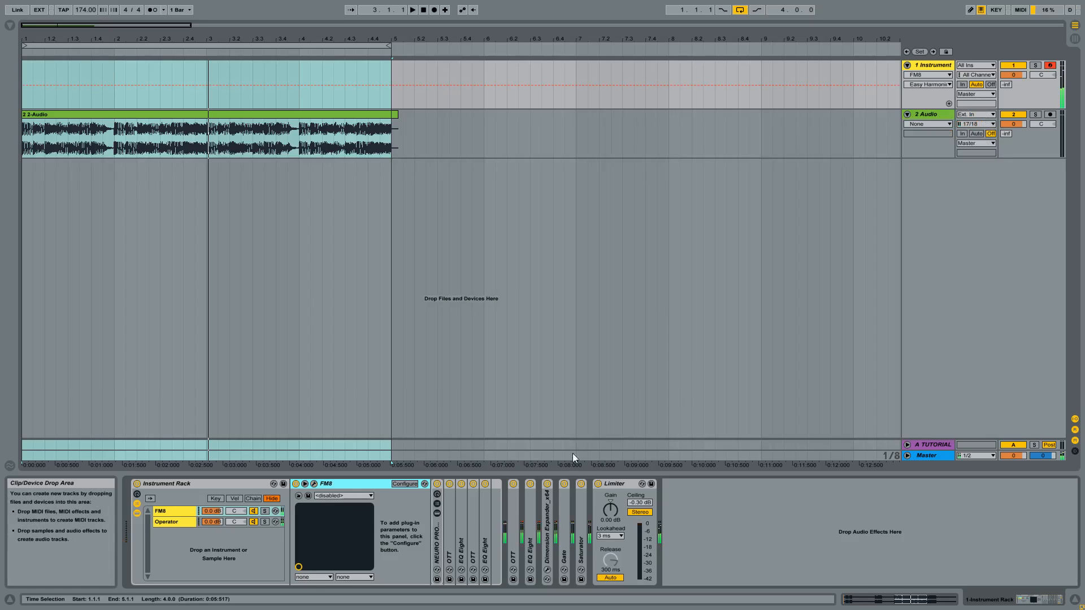
{"action": "double_click", "coordinate": [435, 540]}
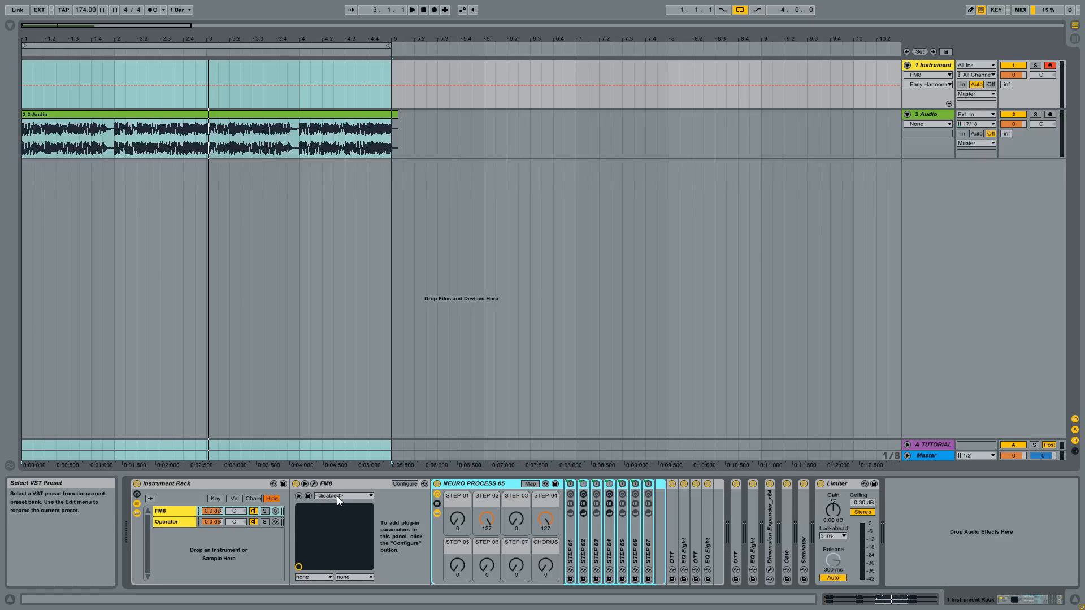
- Switch to the web browser and look through the Loopmasters product page for Extreme Neuro Processing Racks for Ableton
{"action": "key", "text": "alt+Tab"}
{"action": "key", "text": "alt+Tab"}
{"action": "key", "text": "alt+Tab"}
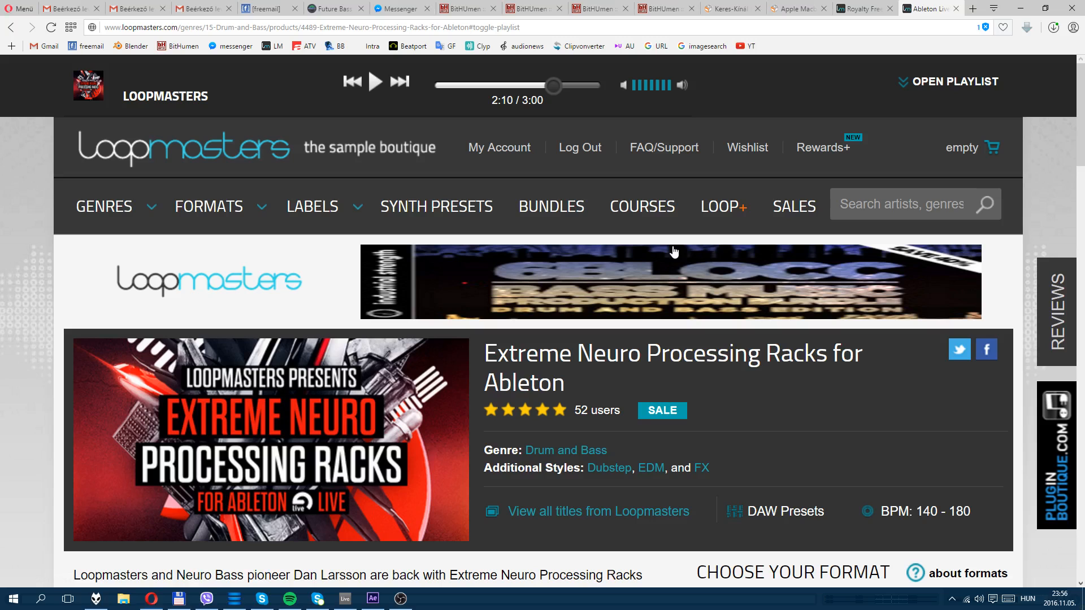
{"action": "scroll", "coordinate": [229, 307], "scroll_direction": "down", "scroll_amount": 1}
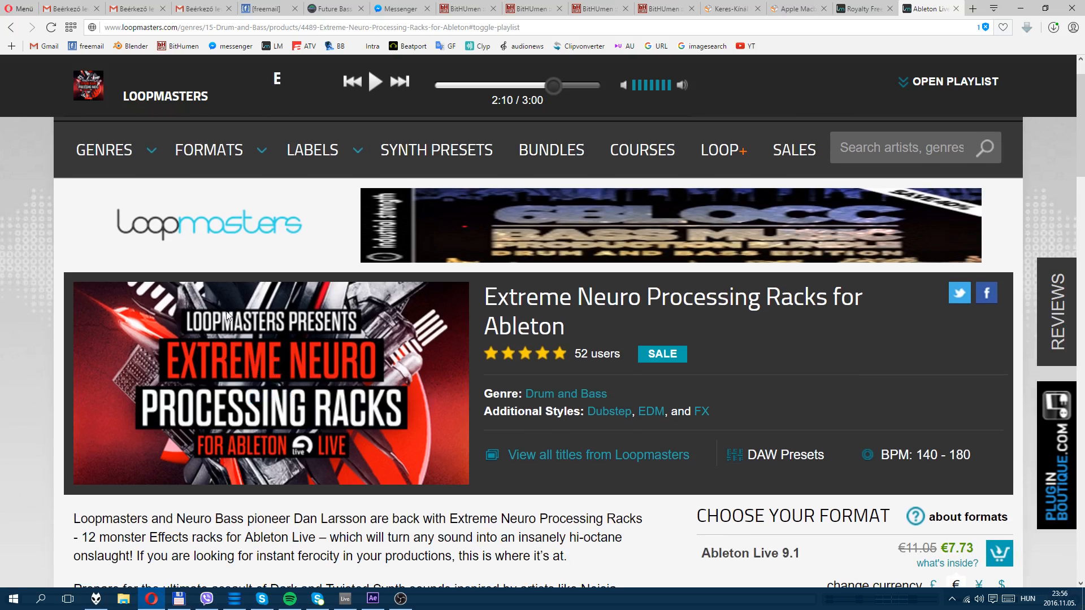
{"action": "scroll", "coordinate": [3, 343], "scroll_direction": "down", "scroll_amount": 2}
{"action": "scroll", "coordinate": [3, 343], "scroll_direction": "down", "scroll_amount": 4}
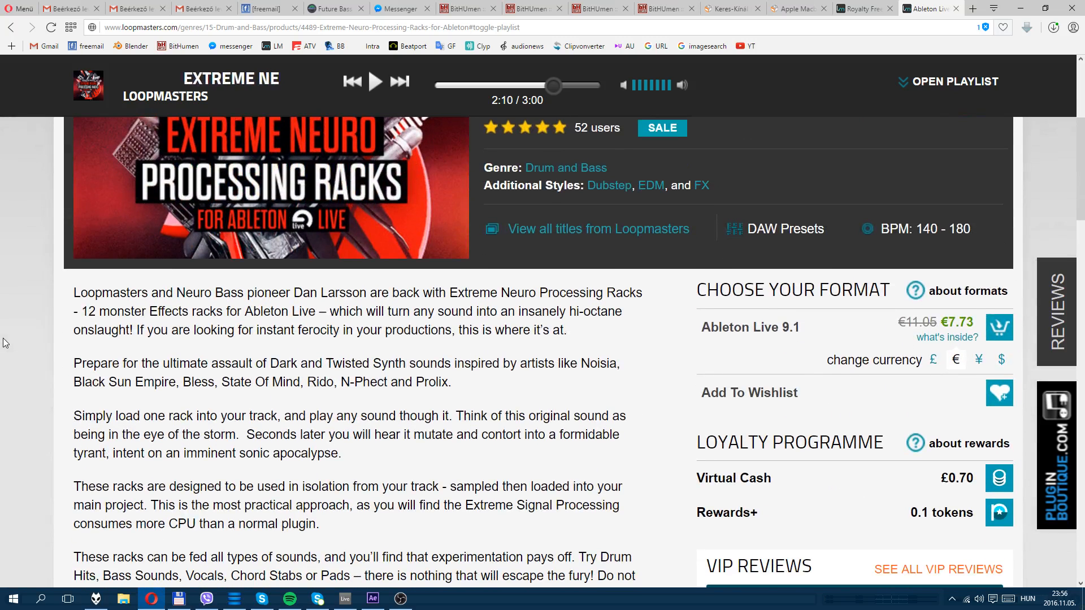
{"action": "scroll", "coordinate": [3, 339], "scroll_direction": "up", "scroll_amount": 7}
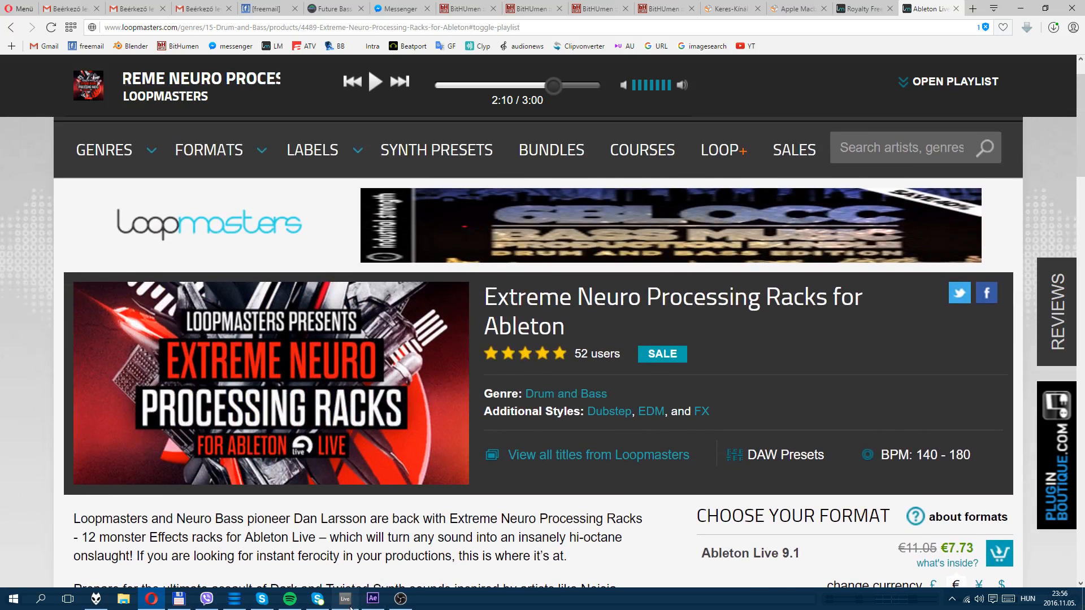
- Return to Ableton Live and show the NEURO PROCESS presets in the NEURO_RACKS folder
{"action": "key", "text": "alt+Tab"}
{"action": "scroll", "coordinate": [62, 178], "scroll_direction": "down", "scroll_amount": 5}
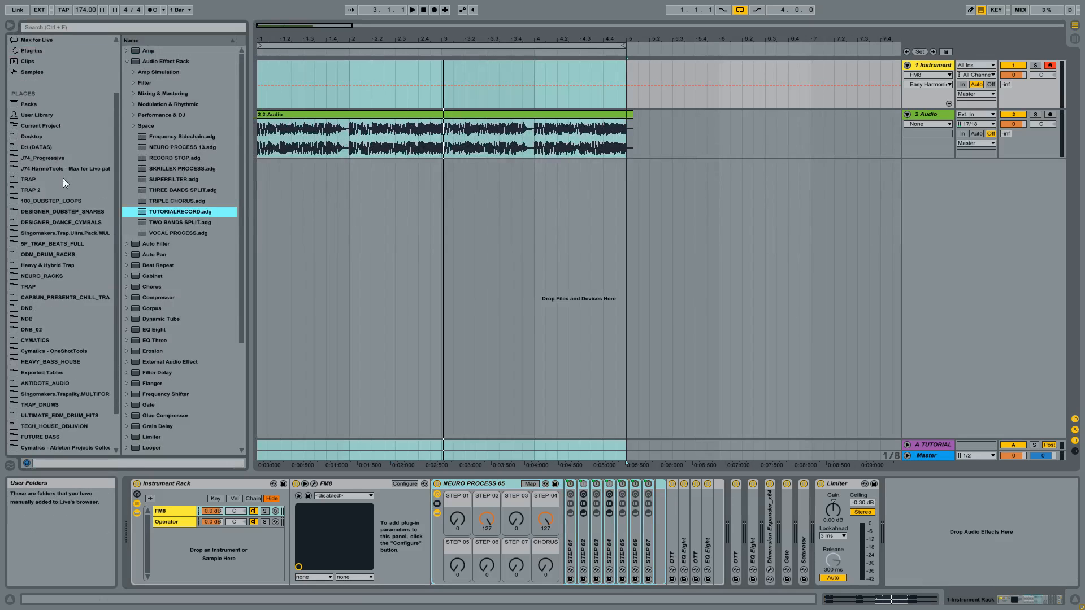
{"action": "left_click", "coordinate": [52, 232]}
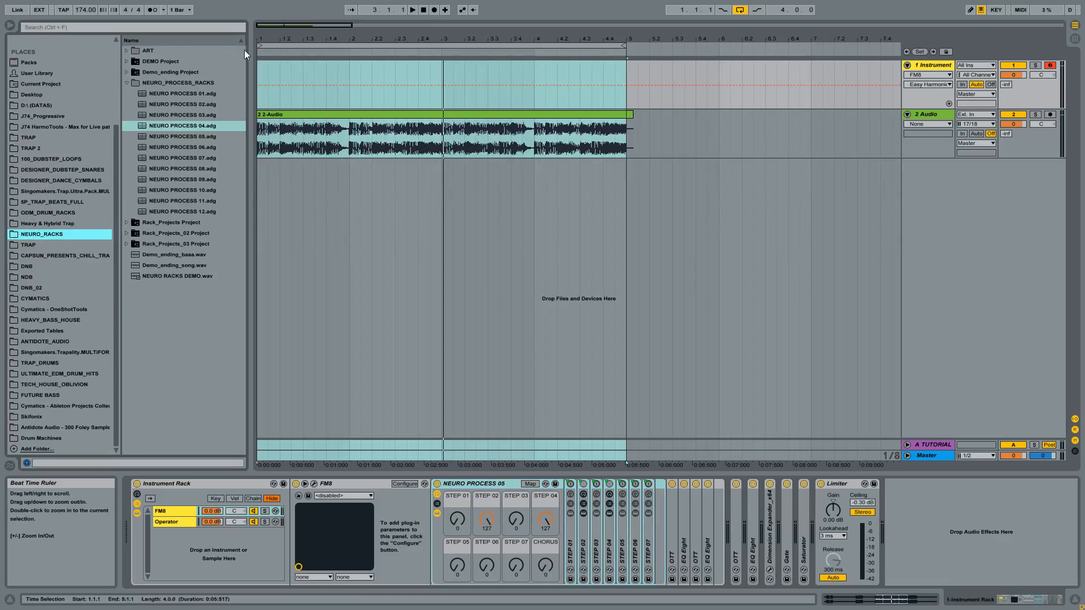
{"action": "left_click_drag", "start_coordinate": [271, 38], "coordinate": [271, 62]}
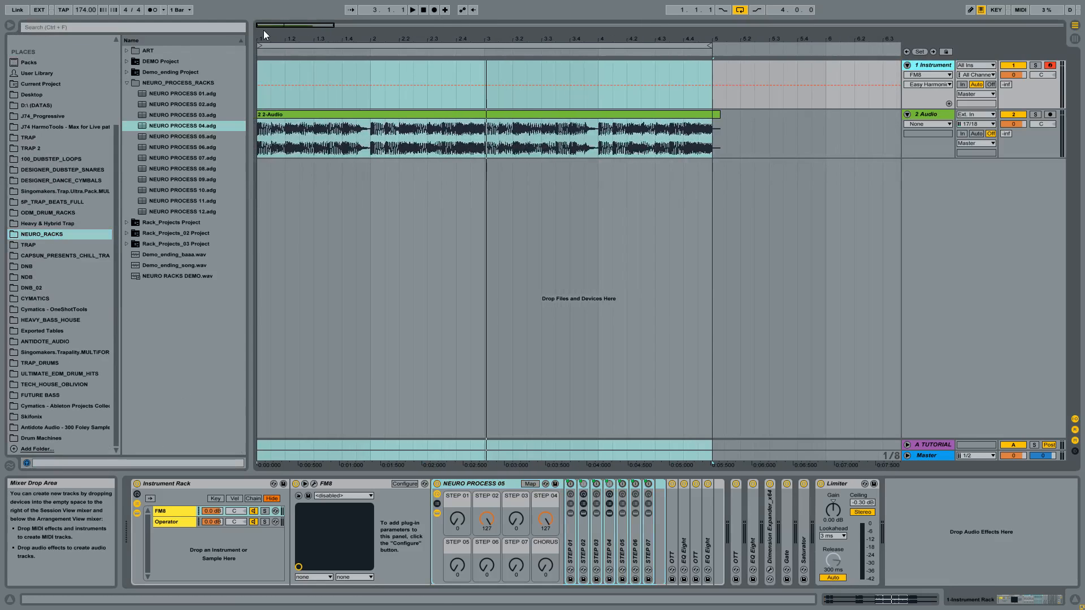
- Inspect the macros of the NEURO PROCESS 05 rack and unfold its STEP 02 sub-rack
{"action": "left_click", "coordinate": [492, 484]}
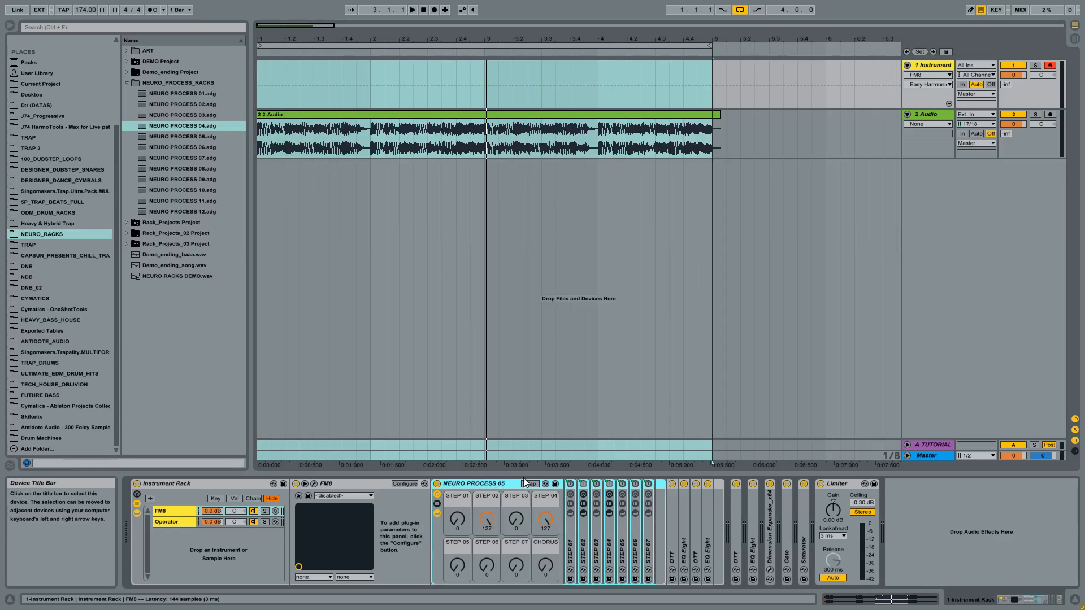
{"action": "left_click", "coordinate": [491, 497]}
{"action": "left_click", "coordinate": [551, 496]}
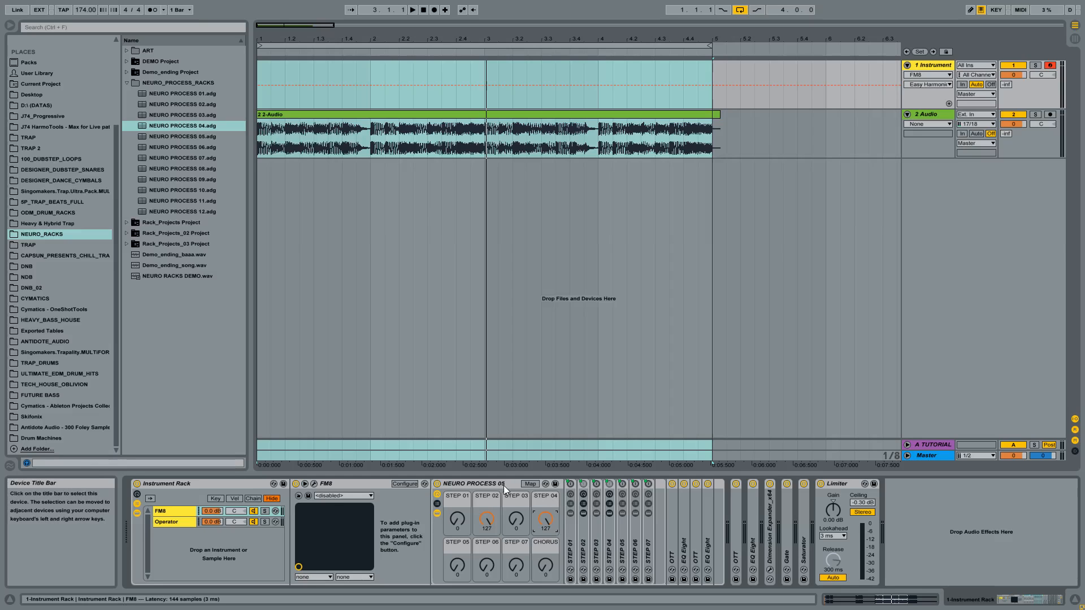
{"action": "left_click", "coordinate": [584, 534]}
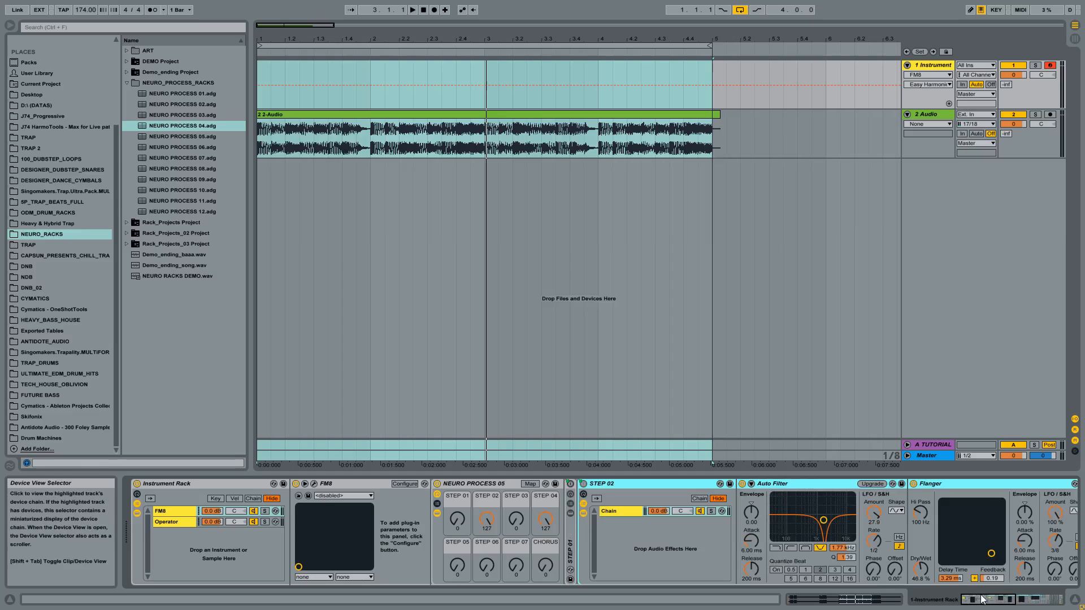
- Examine the Auto Filter, Flanger and Phaser settings, including their LFOs, inside STEP 02, and fold that sub-rack
{"action": "left_click_drag", "start_coordinate": [988, 600], "coordinate": [1013, 601]}
{"action": "left_click", "coordinate": [399, 487]}
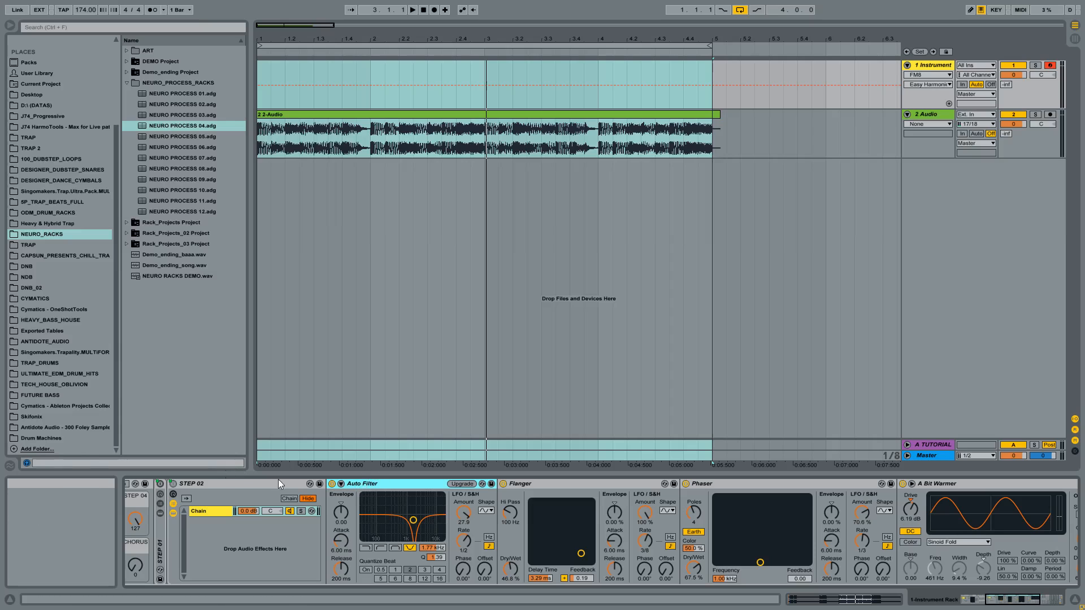
{"action": "left_click_drag", "start_coordinate": [1010, 599], "coordinate": [977, 591]}
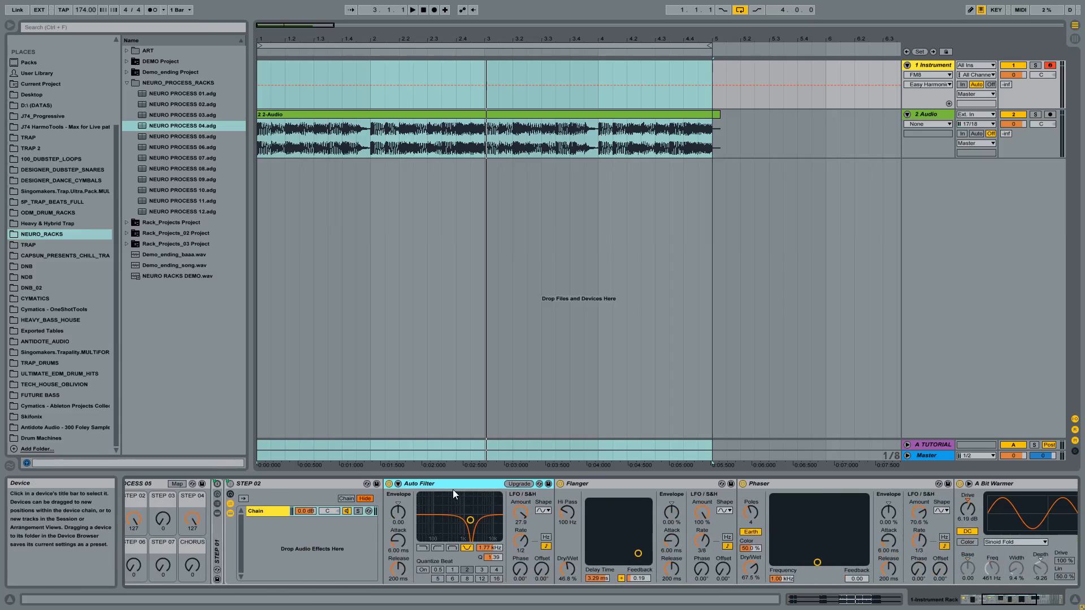
{"action": "left_click", "coordinate": [596, 490]}
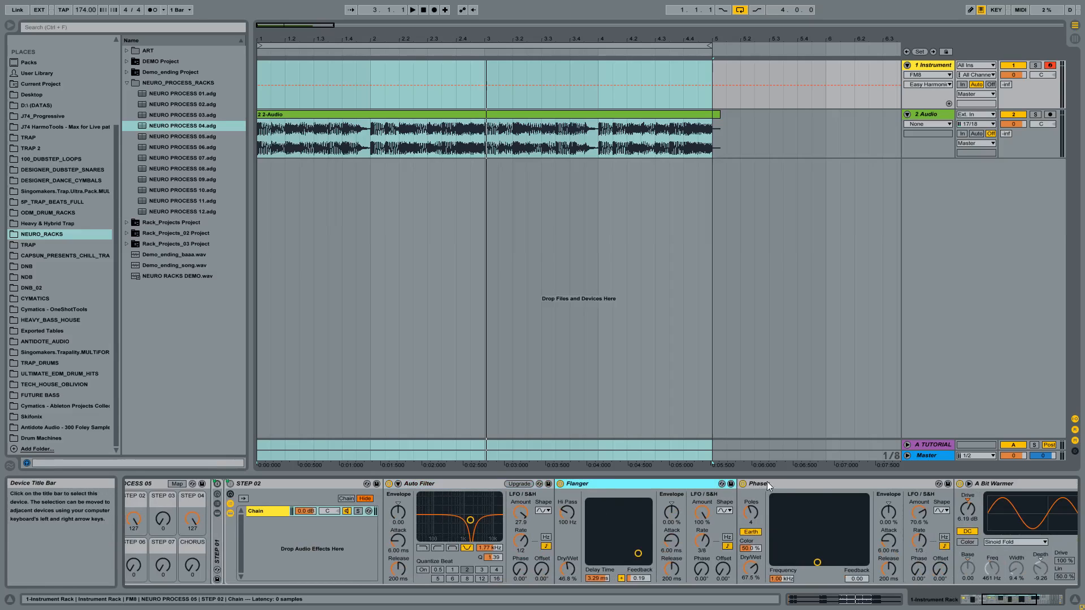
{"action": "left_click", "coordinate": [767, 481]}
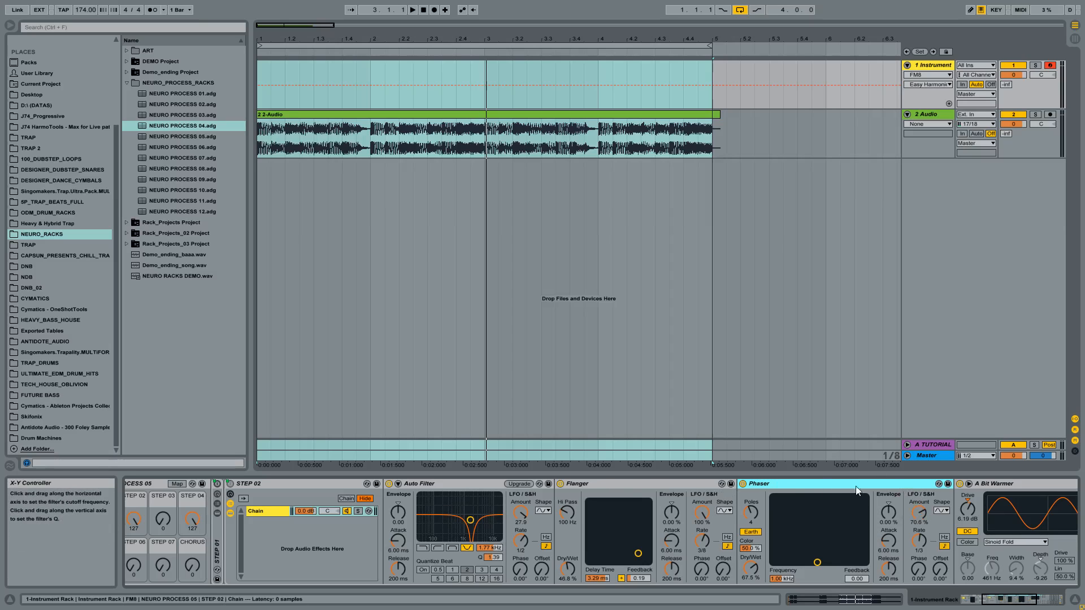
{"action": "left_click", "coordinate": [919, 513]}
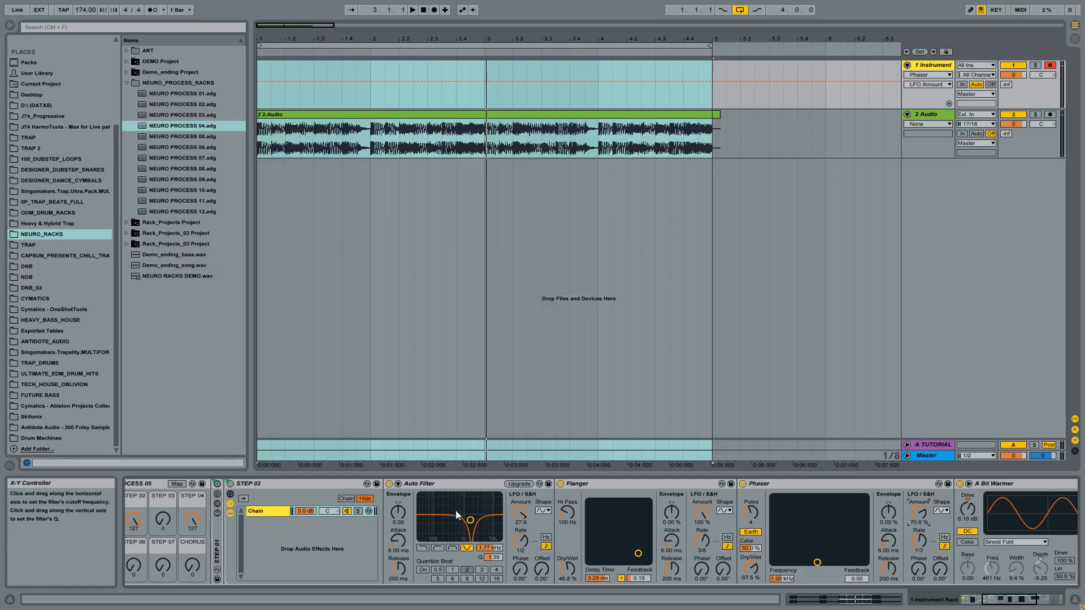
{"action": "left_click", "coordinate": [635, 483]}
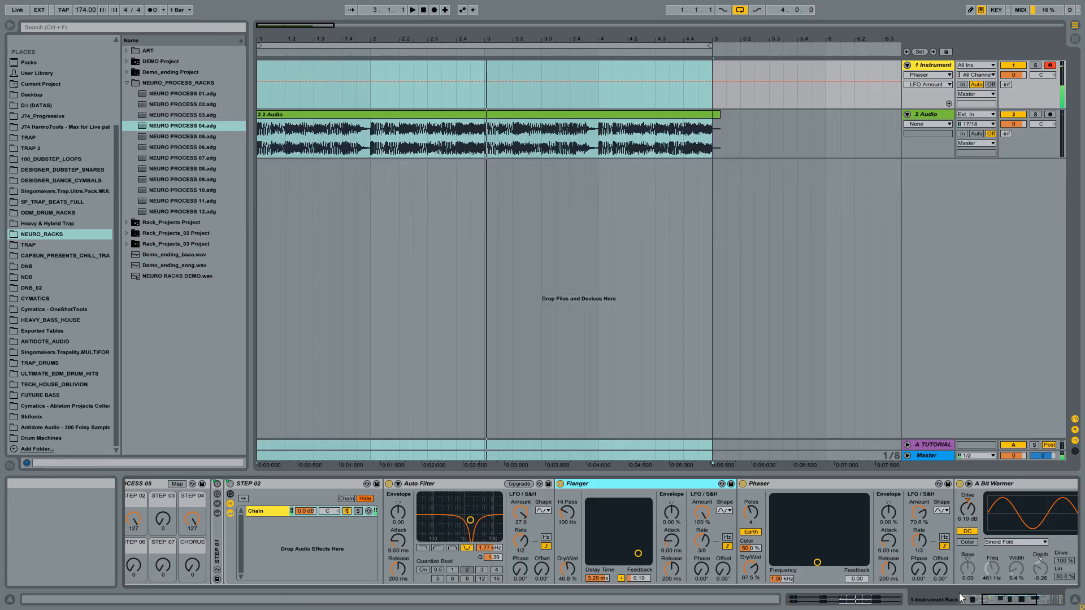
{"action": "left_click", "coordinate": [1046, 603]}
{"action": "left_click_drag", "start_coordinate": [1047, 601], "coordinate": [1009, 602]}
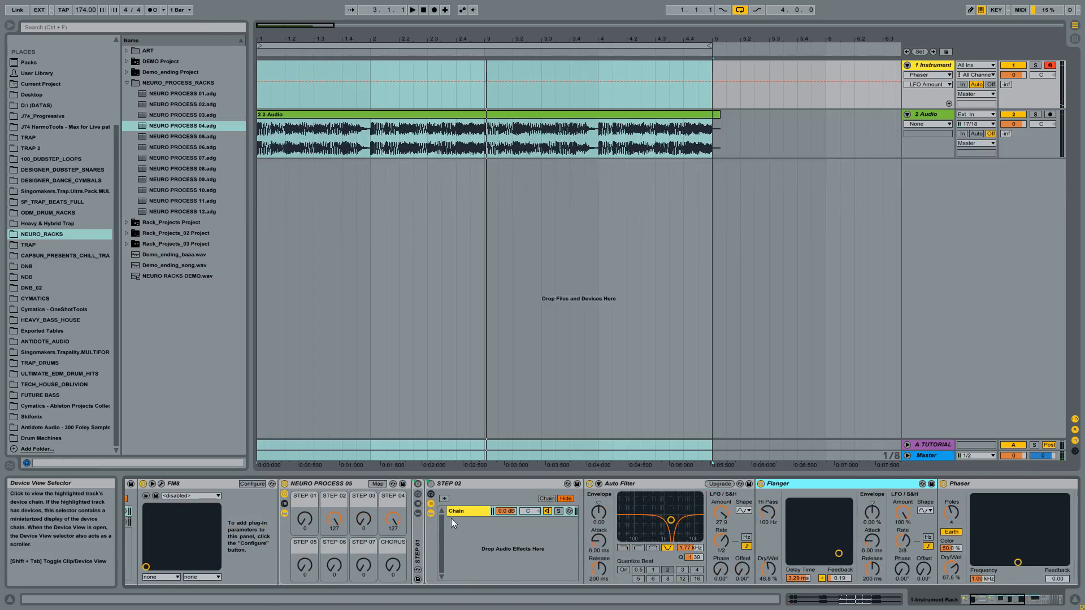
{"action": "double_click", "coordinate": [455, 482]}
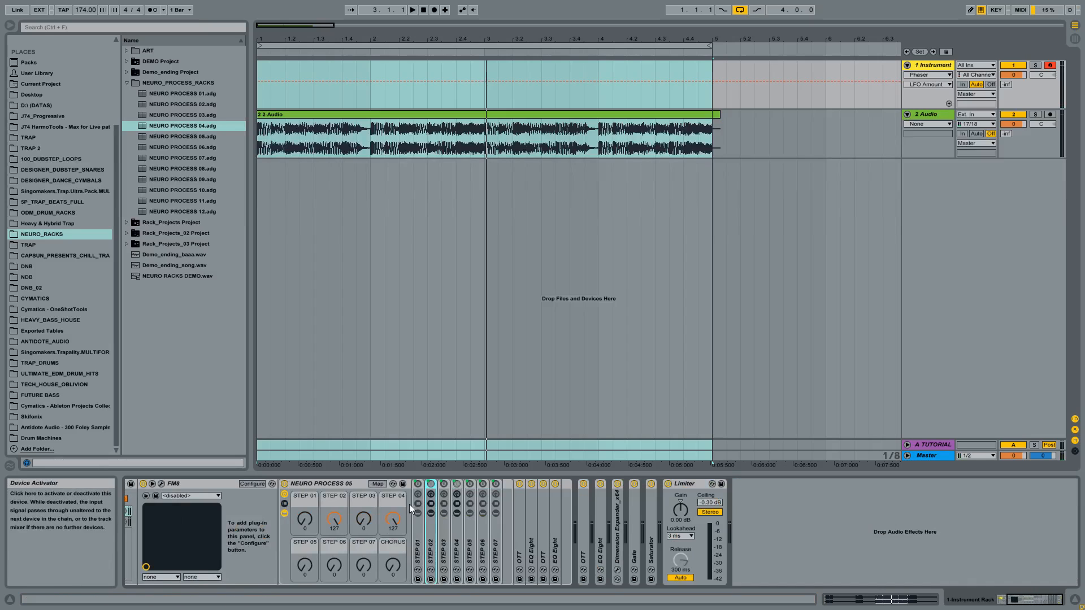
- Unfold STEP 04 to show its EQ Eight, compare its macro at 0 and 127, and fold it again
{"action": "double_click", "coordinate": [456, 529]}
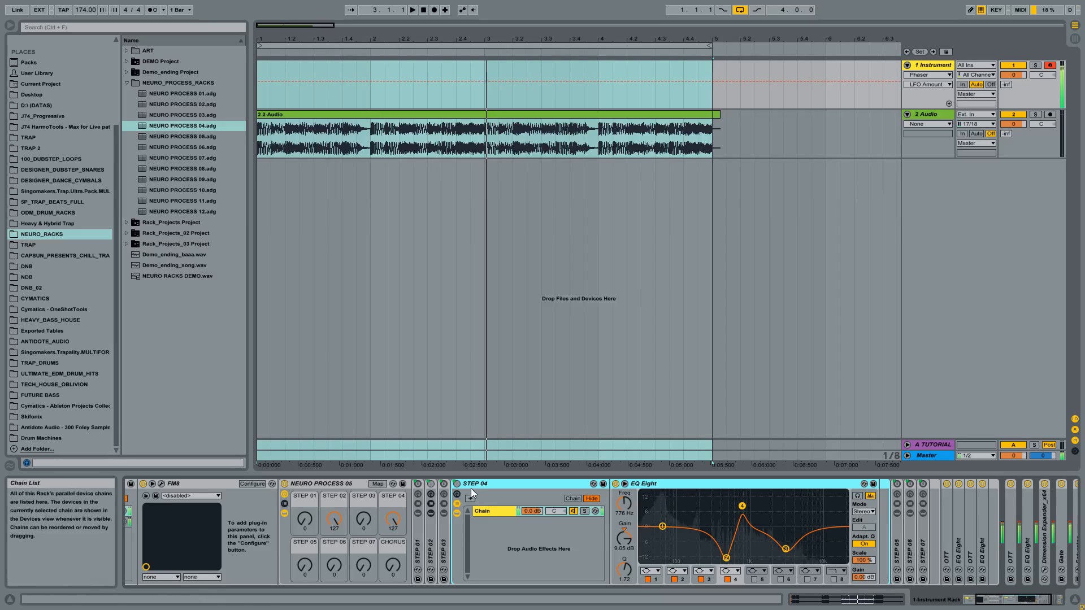
{"action": "left_click_drag", "start_coordinate": [394, 520], "coordinate": [394, 565]}
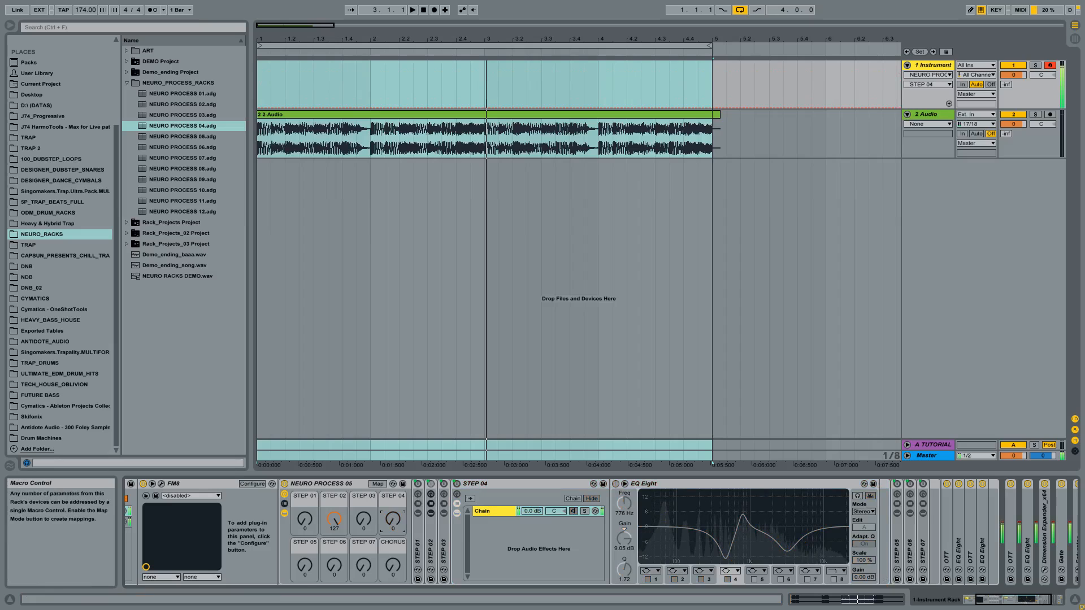
{"action": "left_click_drag", "start_coordinate": [394, 521], "coordinate": [394, 469]}
{"action": "double_click", "coordinate": [492, 483]}
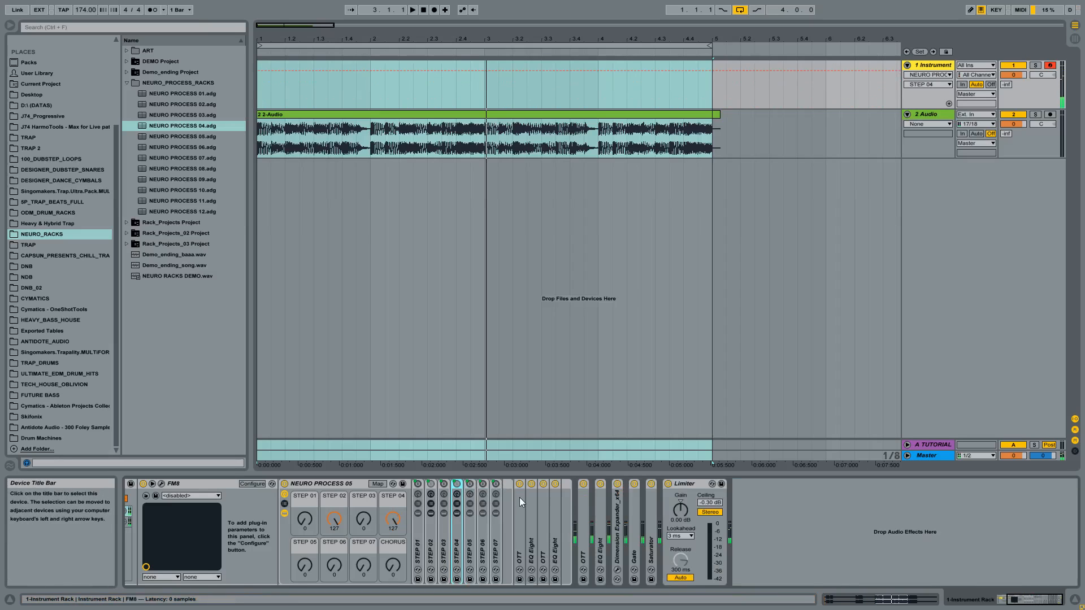
- Point out the NEURO PROCESS 05 rack's STEP 02 and STEP 04 macros and its preset in the browser, and fold the rack
{"action": "left_click", "coordinate": [317, 486]}
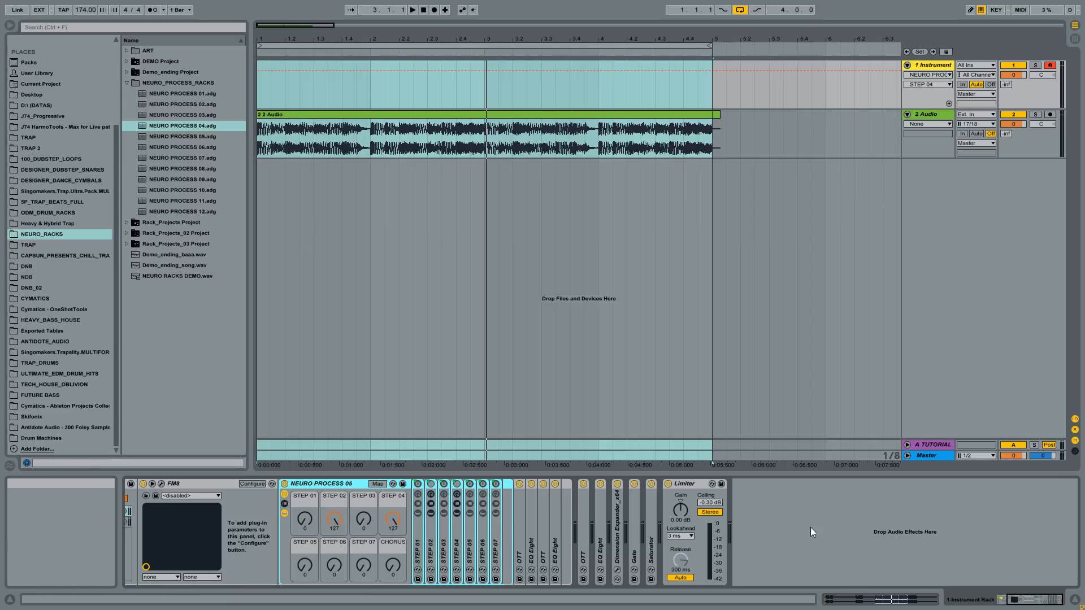
{"action": "left_click", "coordinate": [336, 516]}
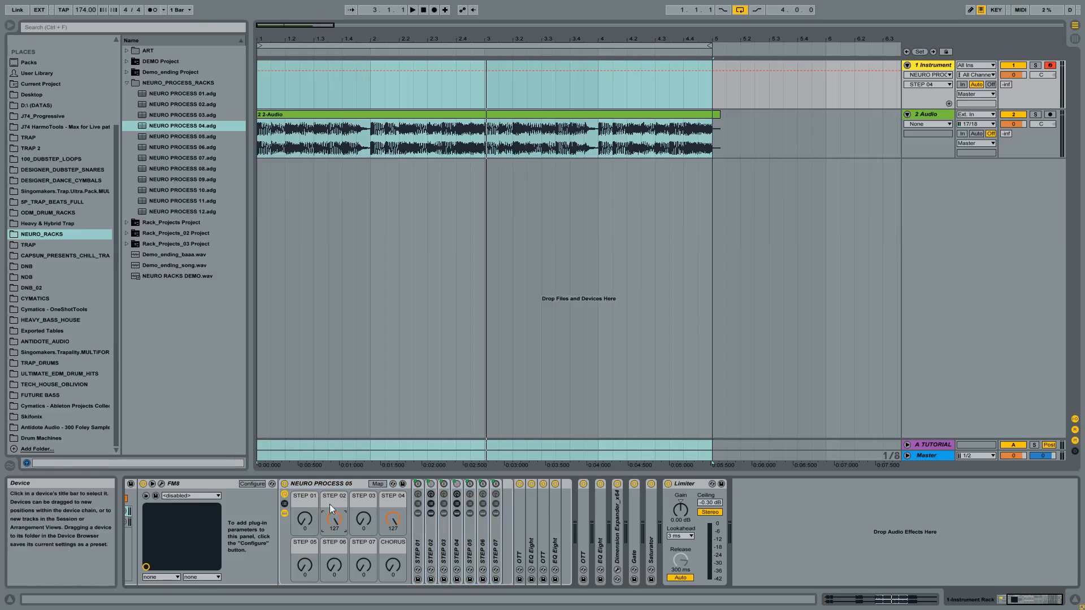
{"action": "left_click", "coordinate": [394, 503]}
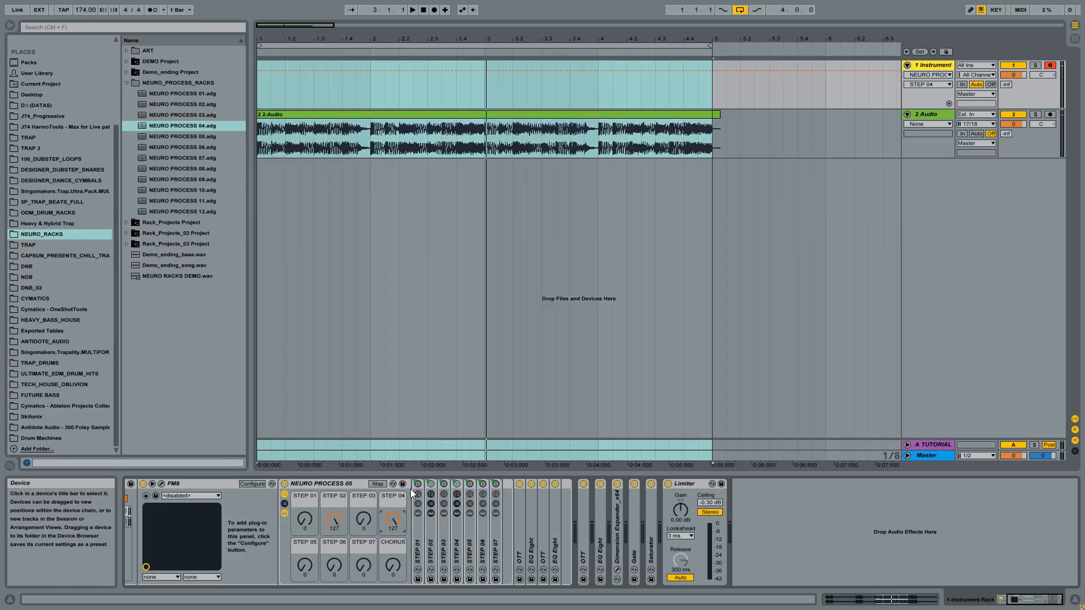
{"action": "left_click", "coordinate": [196, 139]}
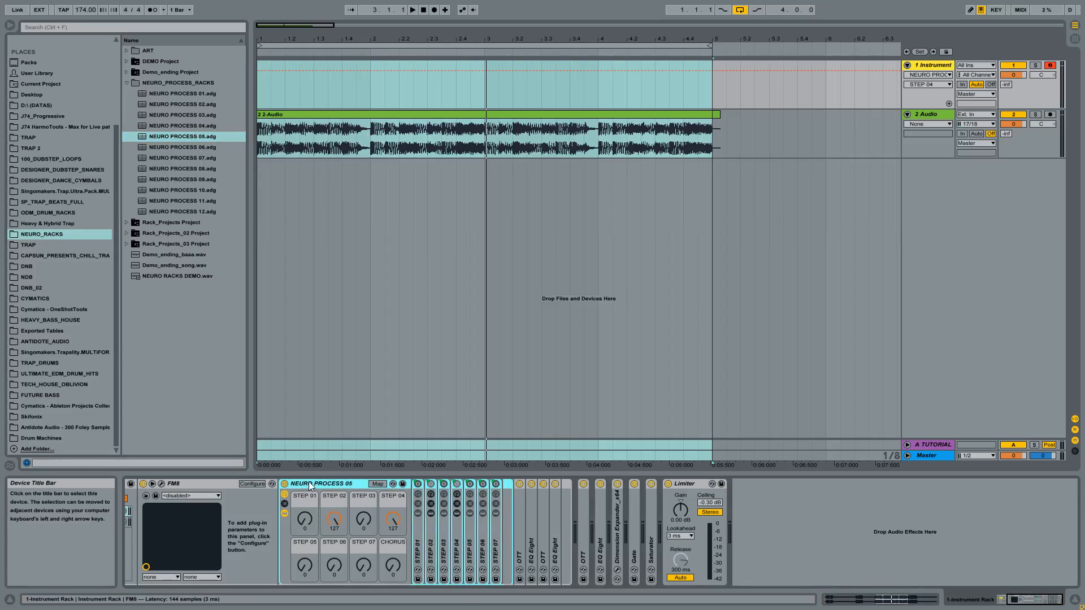
{"action": "double_click", "coordinate": [294, 485]}
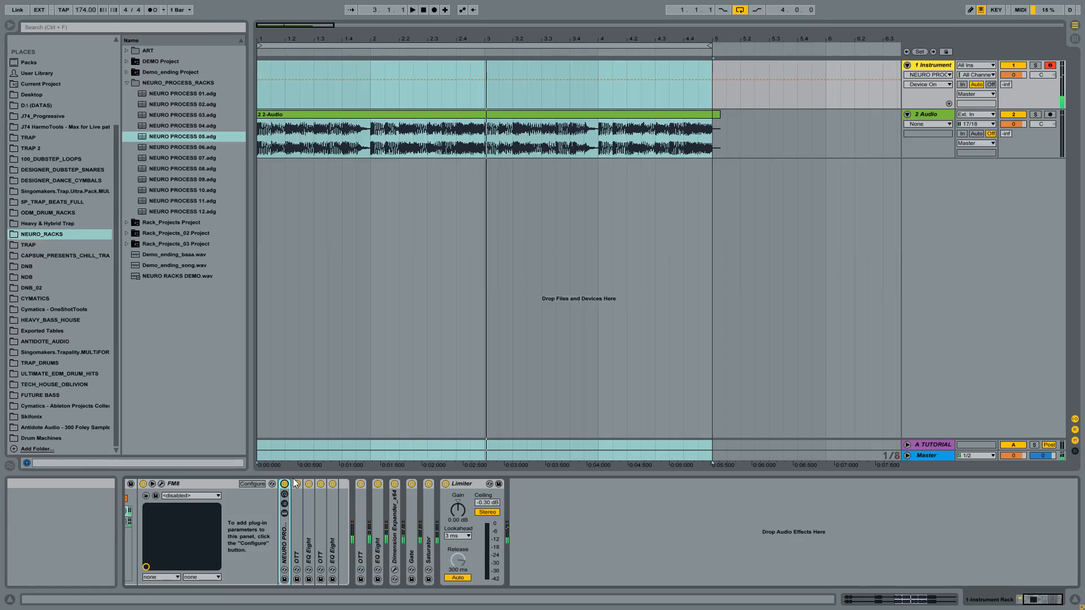
- Compare the sound with all three OTT devices bypassed and active, and inspect the first OTT's settings in the FM8 chain
{"action": "left_click_drag", "start_coordinate": [1058, 600], "coordinate": [1048, 600]}
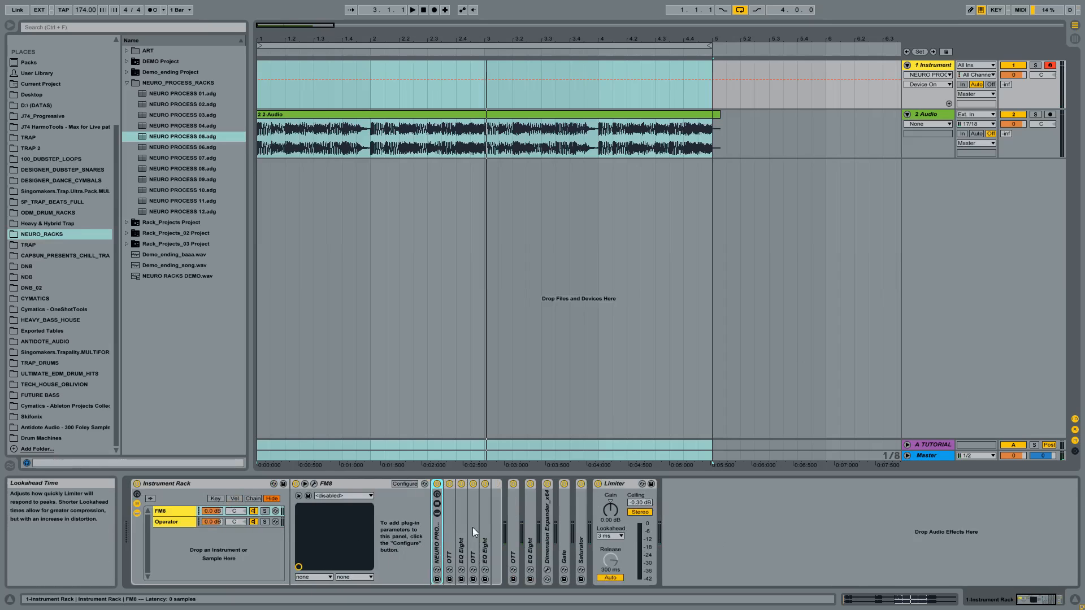
{"action": "left_click", "coordinate": [448, 517]}
{"action": "left_click", "coordinate": [449, 484]}
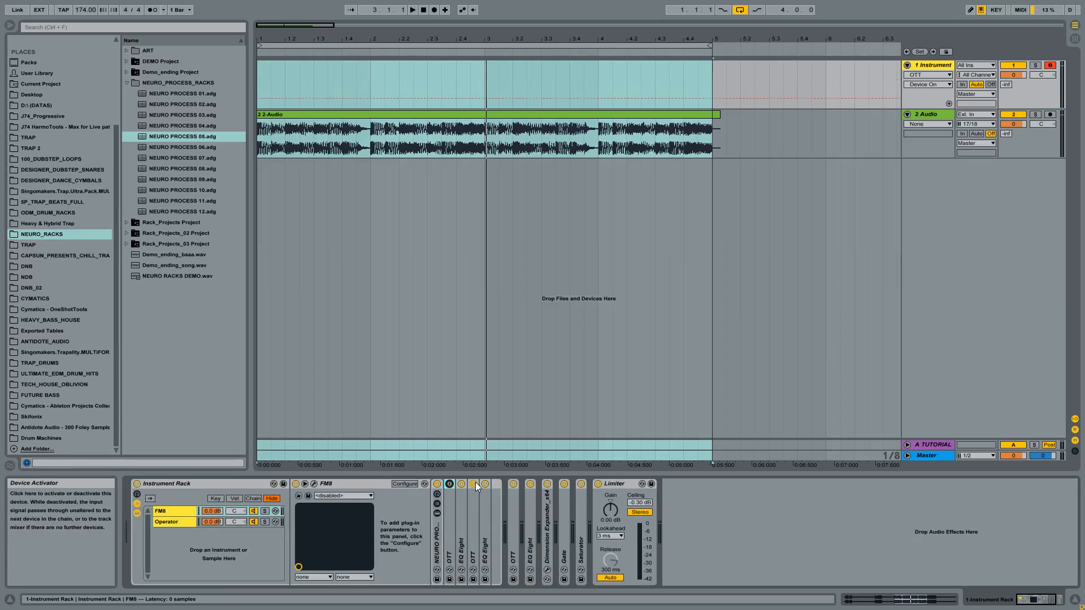
{"action": "left_click", "coordinate": [473, 484]}
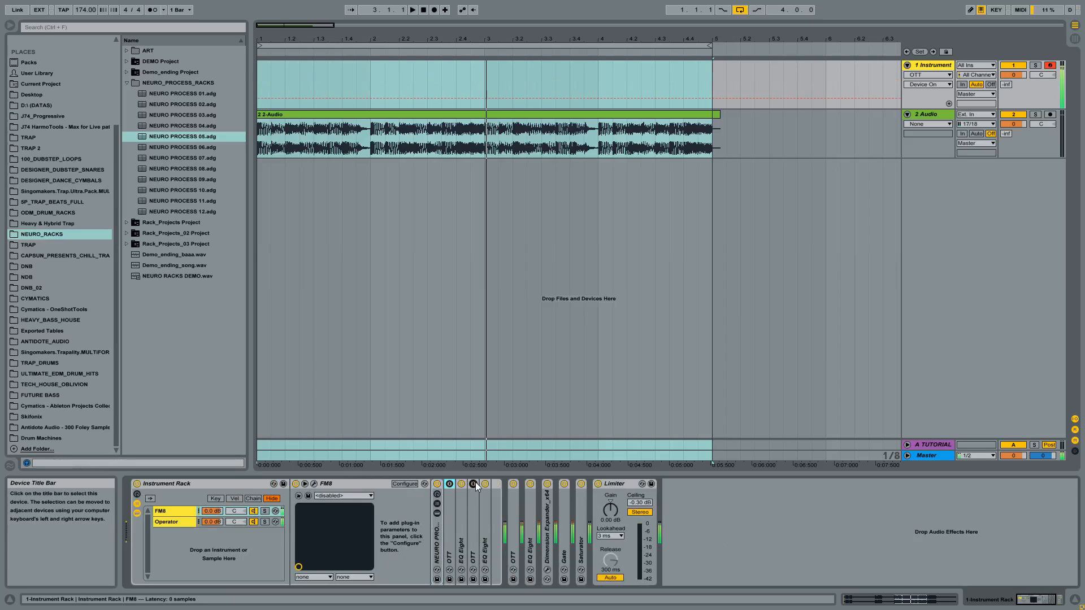
{"action": "left_click", "coordinate": [516, 484]}
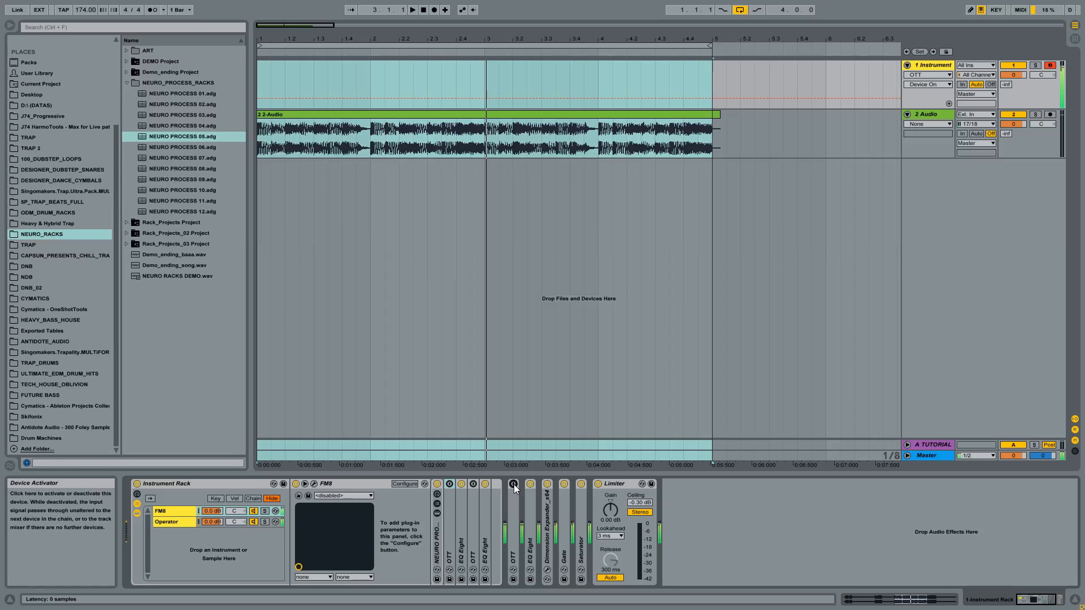
{"action": "left_click", "coordinate": [513, 484]}
{"action": "left_click", "coordinate": [473, 483]}
{"action": "left_click", "coordinate": [449, 483]}
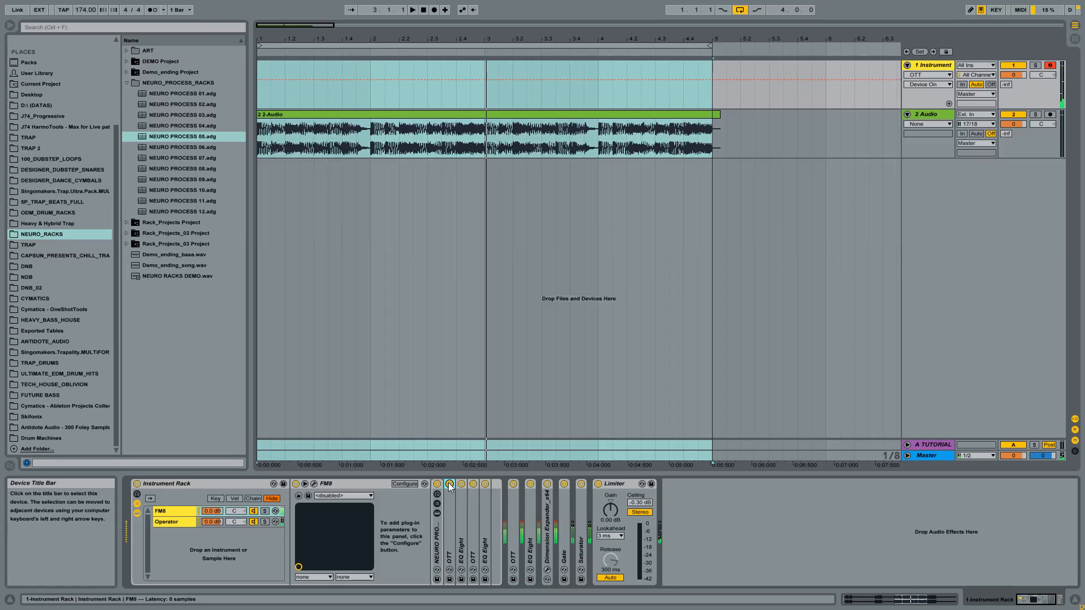
{"action": "double_click", "coordinate": [451, 506]}
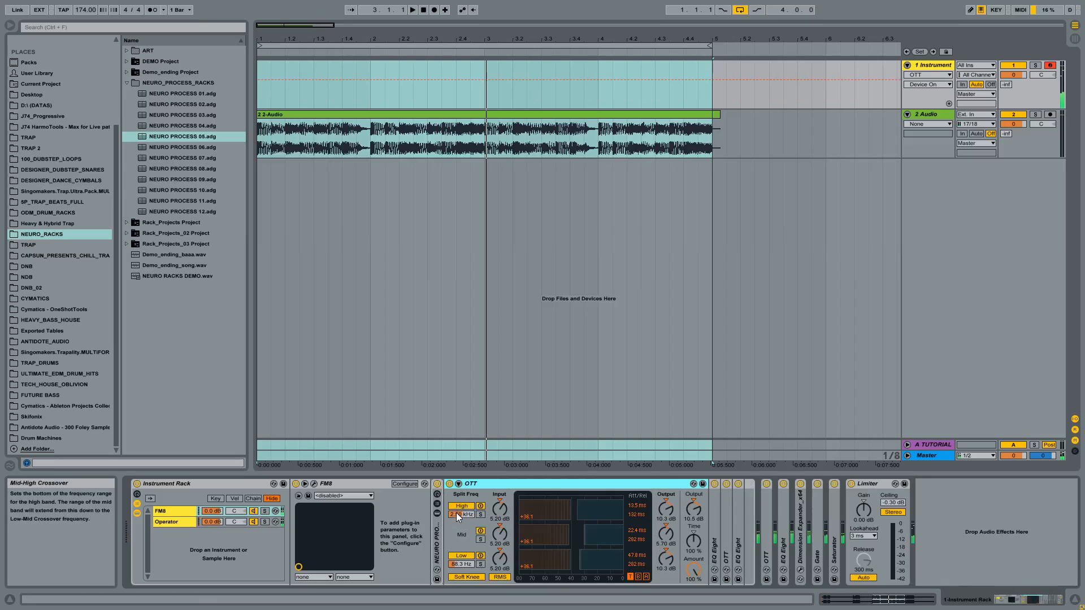
{"action": "double_click", "coordinate": [522, 481]}
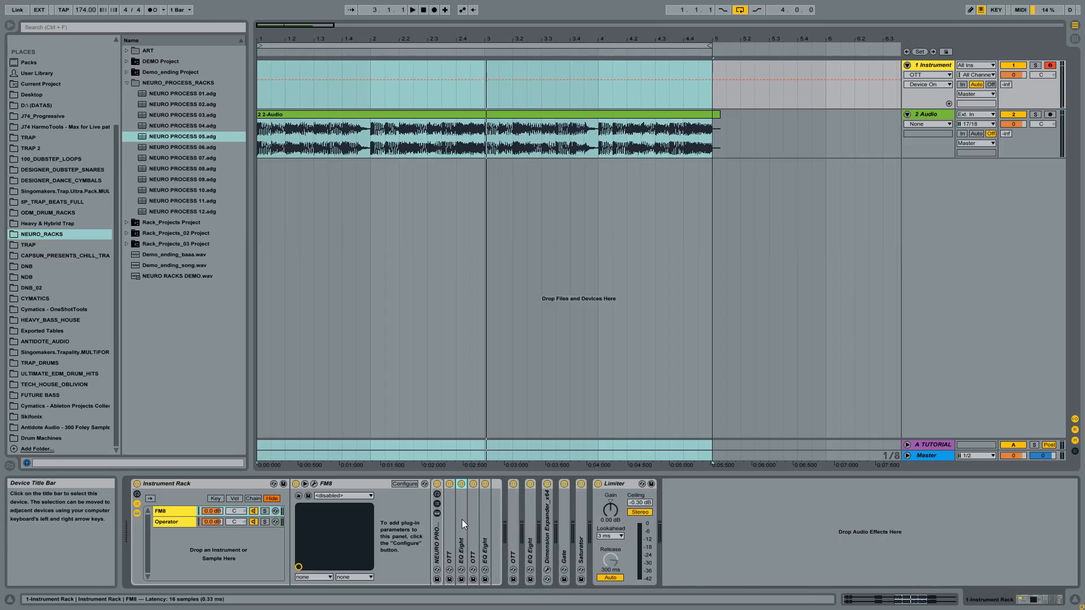
- Unfold the FM8 chain's first EQ Eight, compare it bypassed and active, select band 4, and fold it again
{"action": "double_click", "coordinate": [462, 520]}
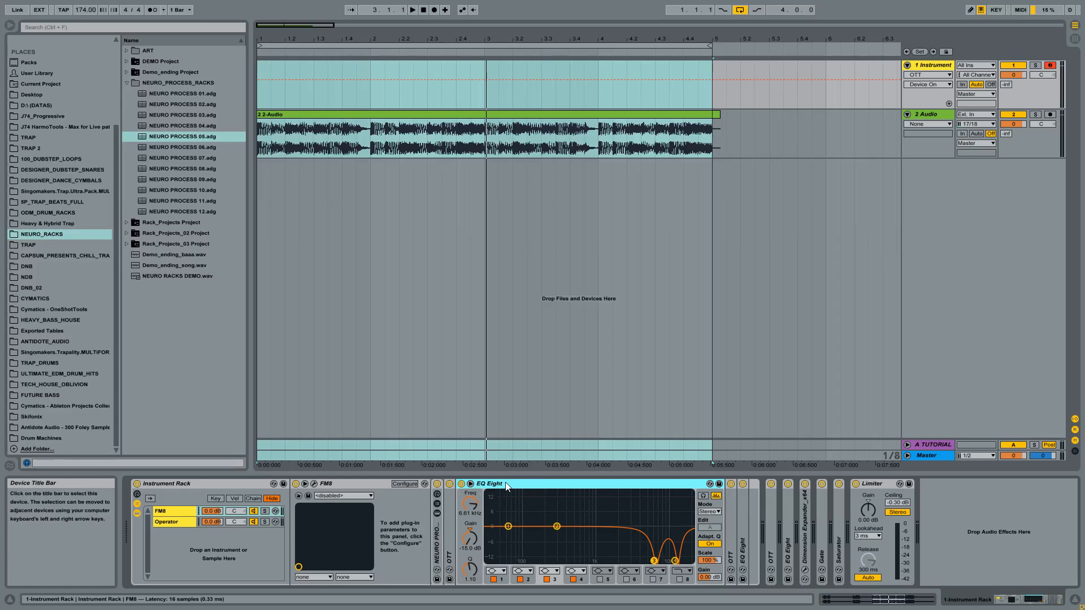
{"action": "left_click", "coordinate": [462, 485]}
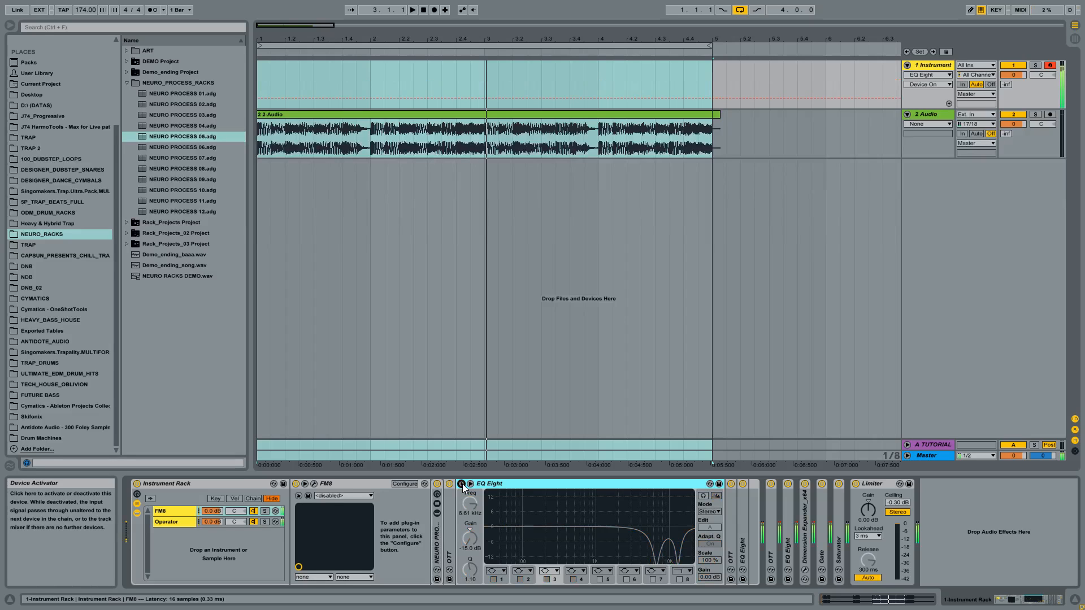
{"action": "left_click", "coordinate": [462, 484]}
{"action": "left_click", "coordinate": [462, 485]}
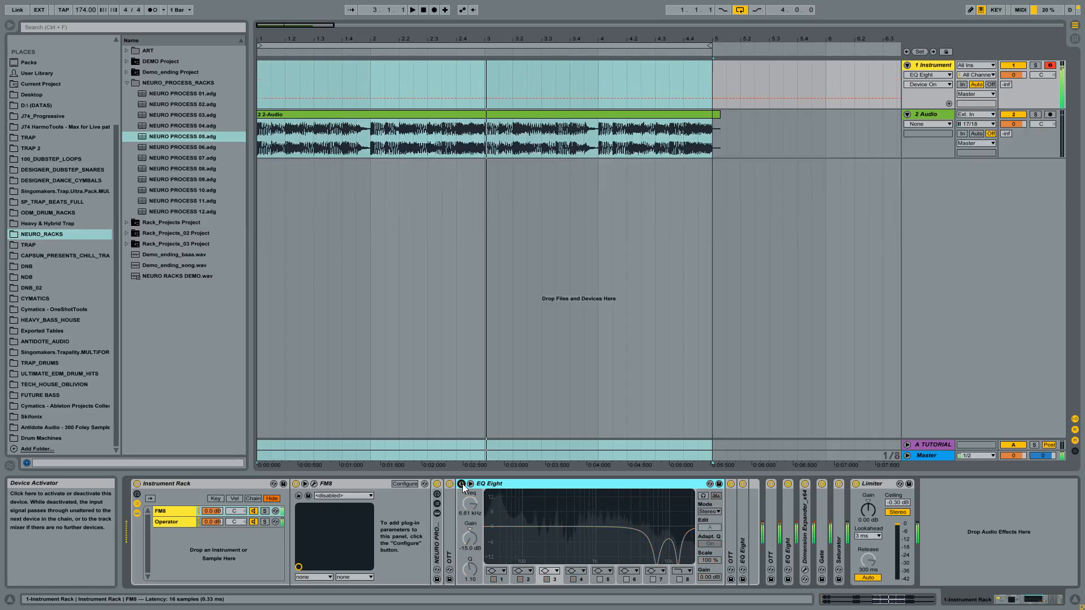
{"action": "left_click", "coordinate": [461, 484]}
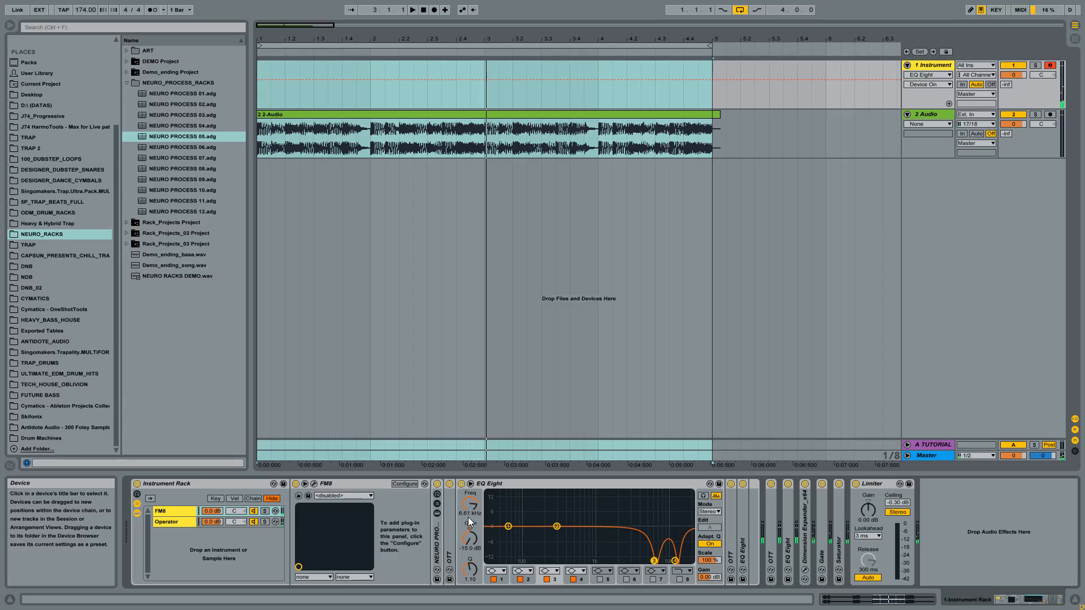
{"action": "left_click", "coordinate": [675, 561]}
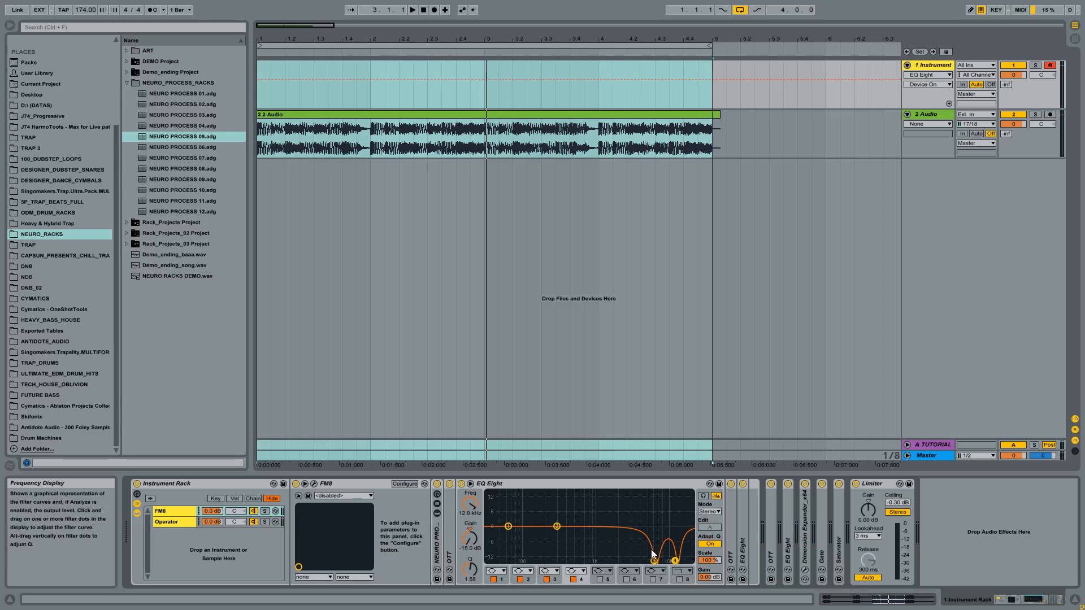
{"action": "double_click", "coordinate": [490, 483]}
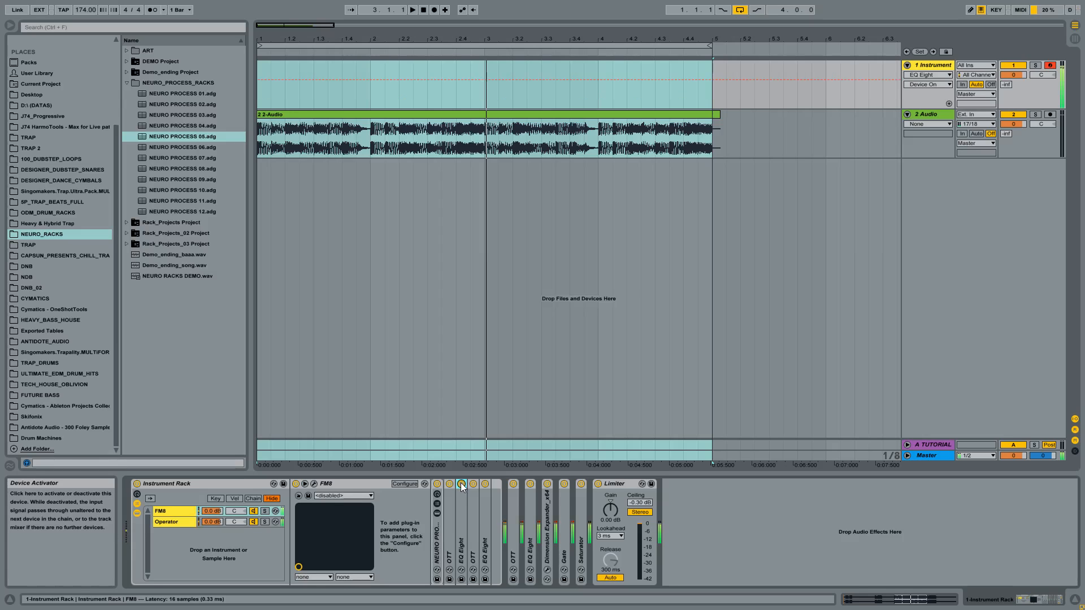
- Inspect the FM8 chain's second OTT and the low cut in its second EQ Eight, with a brief look at the Operator chain
{"action": "double_click", "coordinate": [470, 501]}
{"action": "double_click", "coordinate": [492, 484]}
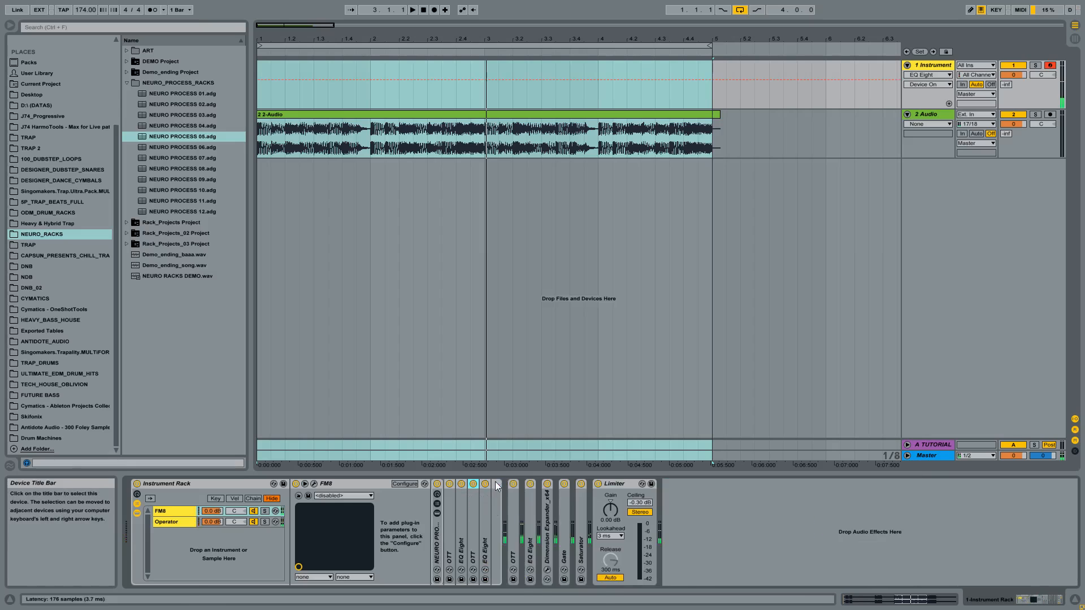
{"action": "double_click", "coordinate": [486, 510]}
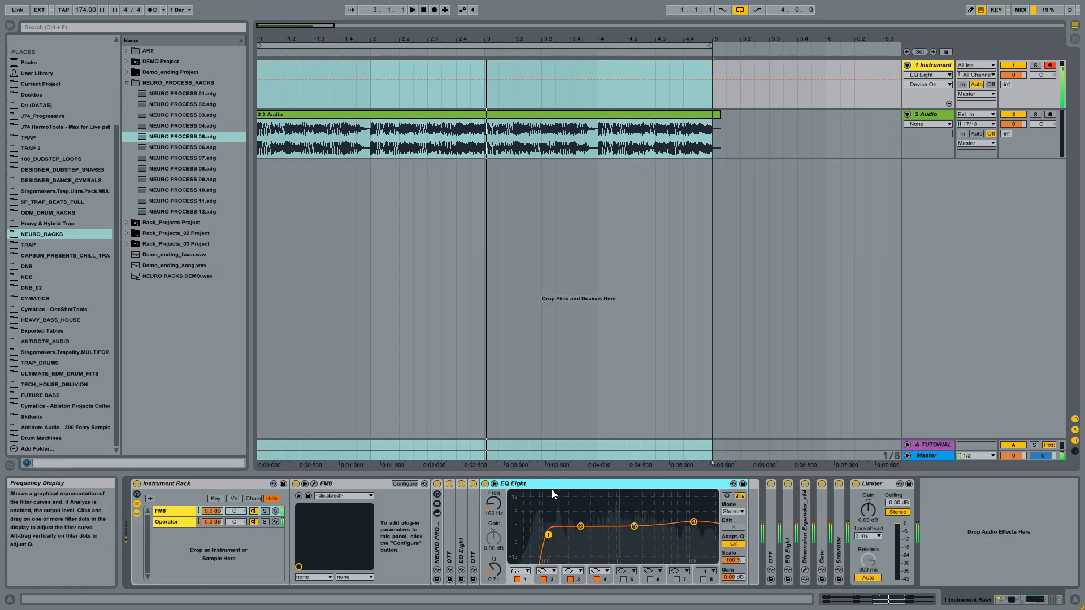
{"action": "left_click", "coordinate": [170, 520]}
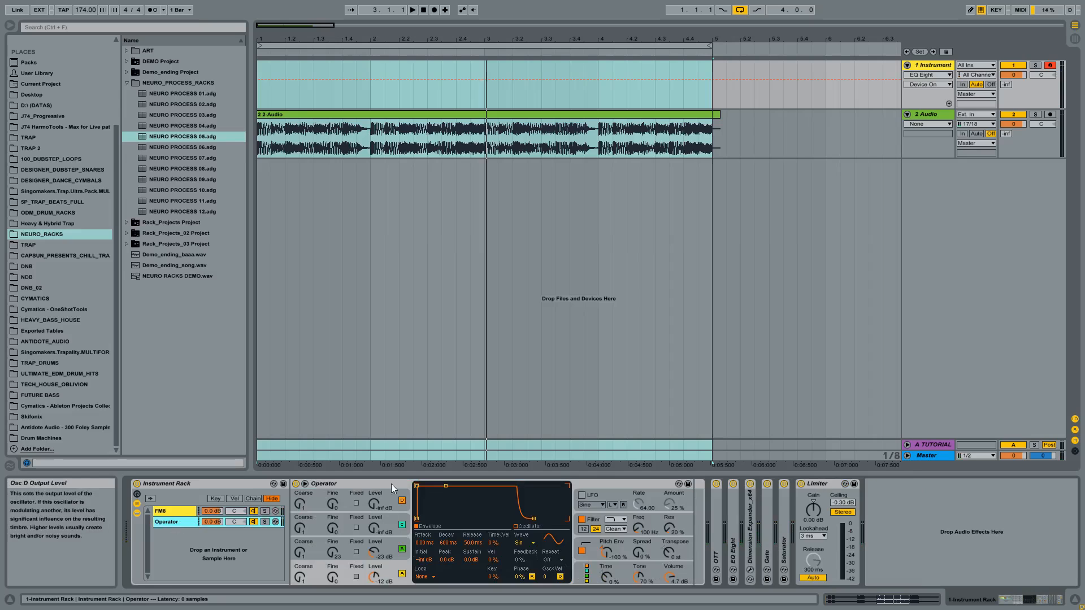
{"action": "left_click", "coordinate": [391, 484]}
{"action": "left_click", "coordinate": [180, 512]}
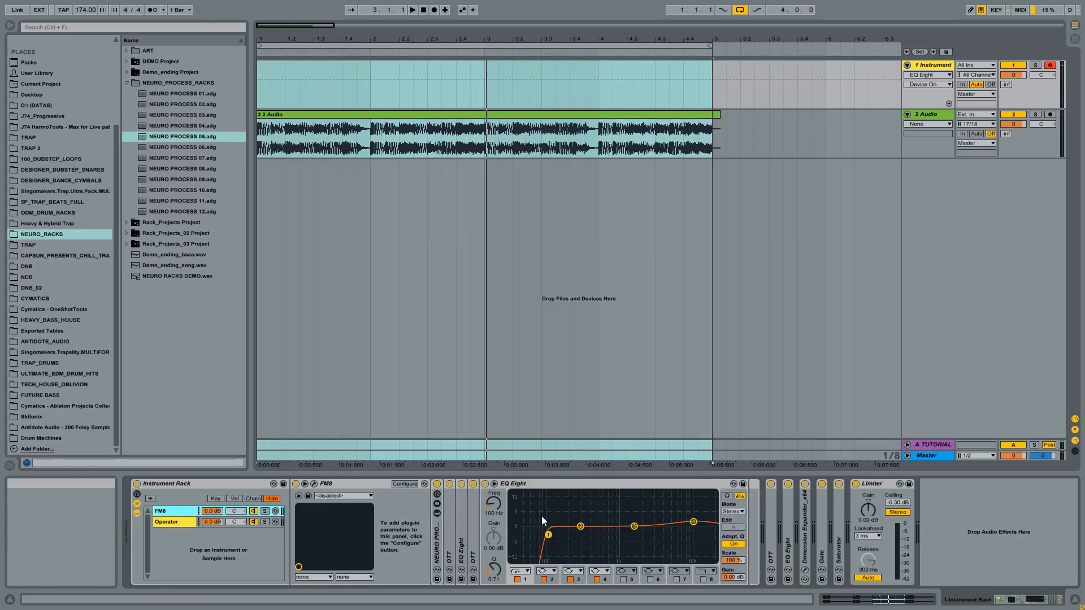
{"action": "double_click", "coordinate": [571, 482]}
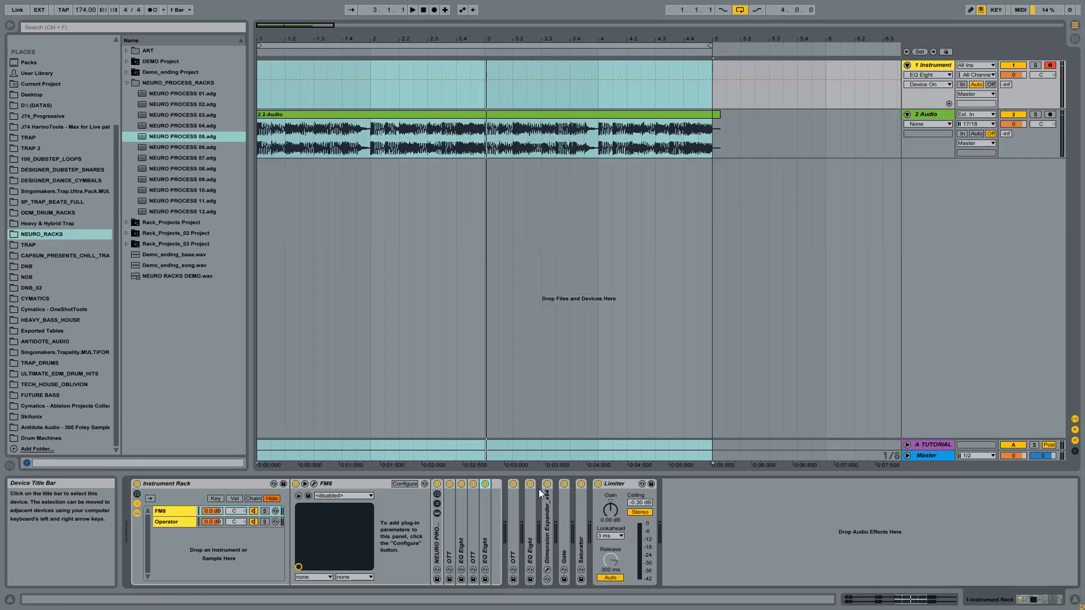
- Unfold the OTT and EQ Eight placed after the Instrument Rack one after the other, and fold each again
{"action": "double_click", "coordinate": [517, 516]}
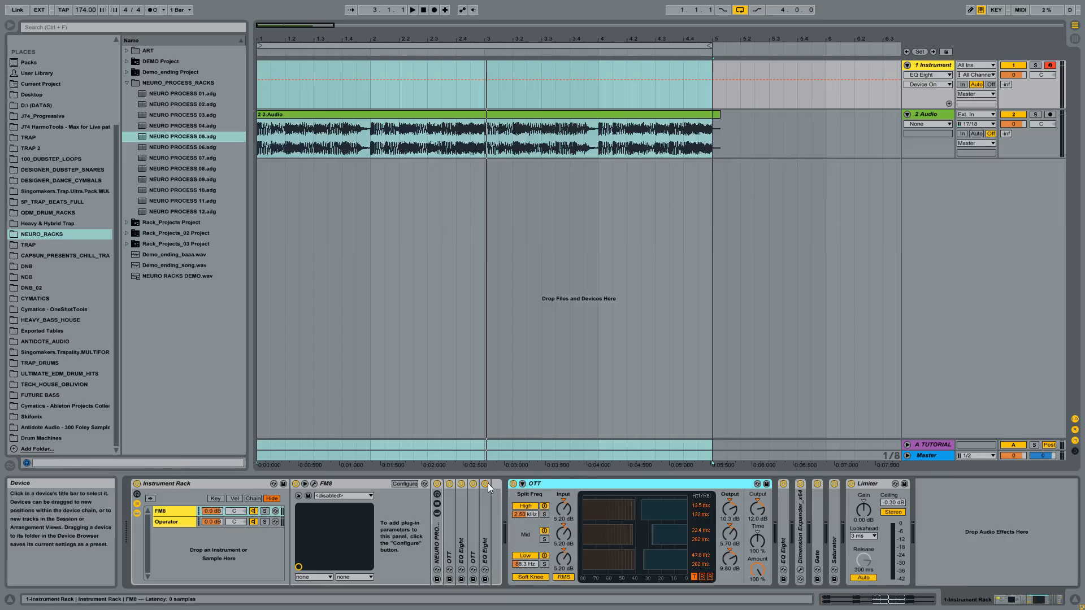
{"action": "double_click", "coordinate": [539, 484]}
{"action": "double_click", "coordinate": [528, 520]}
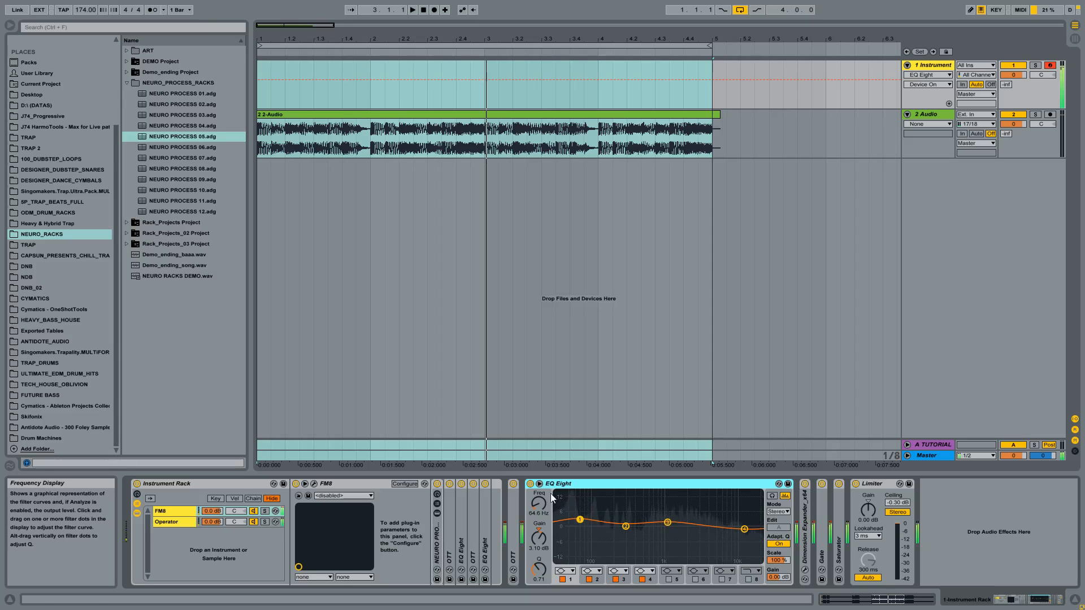
{"action": "double_click", "coordinate": [564, 485]}
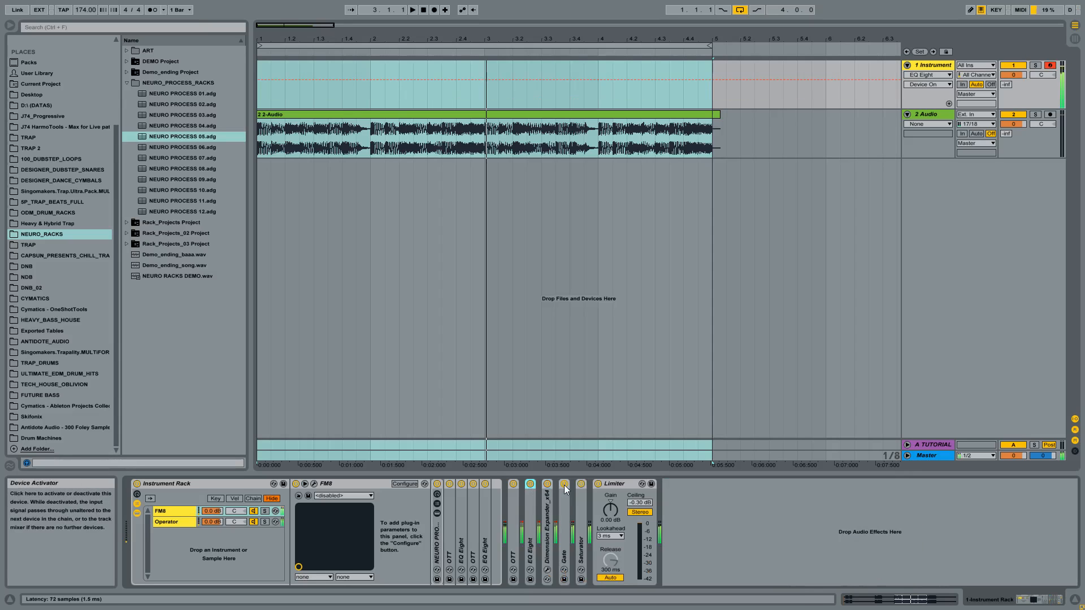
- Move Dimension Expander into the FM8 chain between the second OTT and the last EQ Eight, and fold it
{"action": "double_click", "coordinate": [548, 508]}
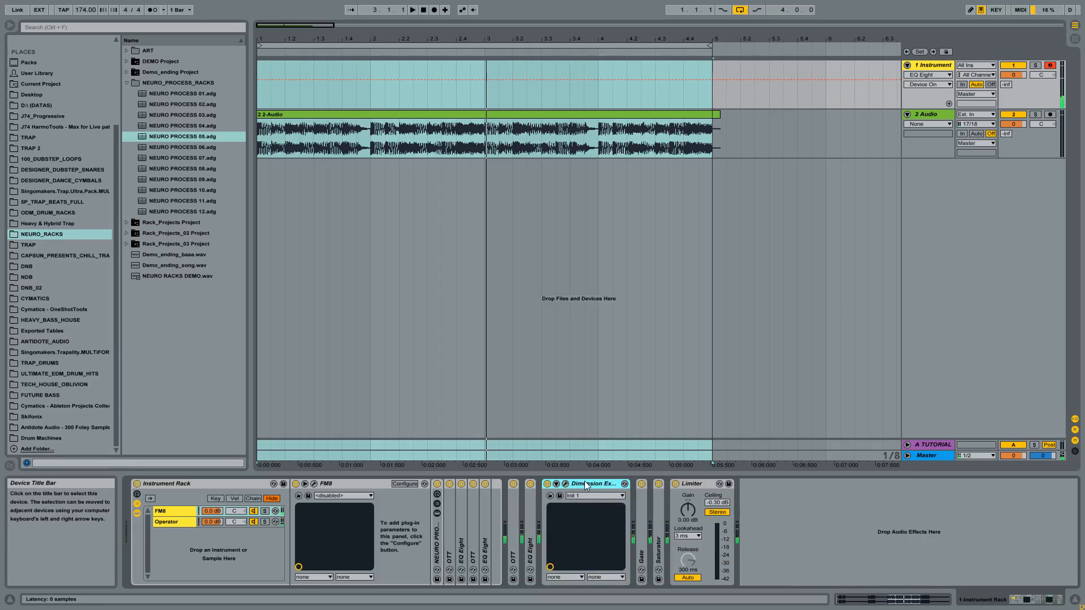
{"action": "left_click_drag", "start_coordinate": [274, 515], "coordinate": [200, 508]}
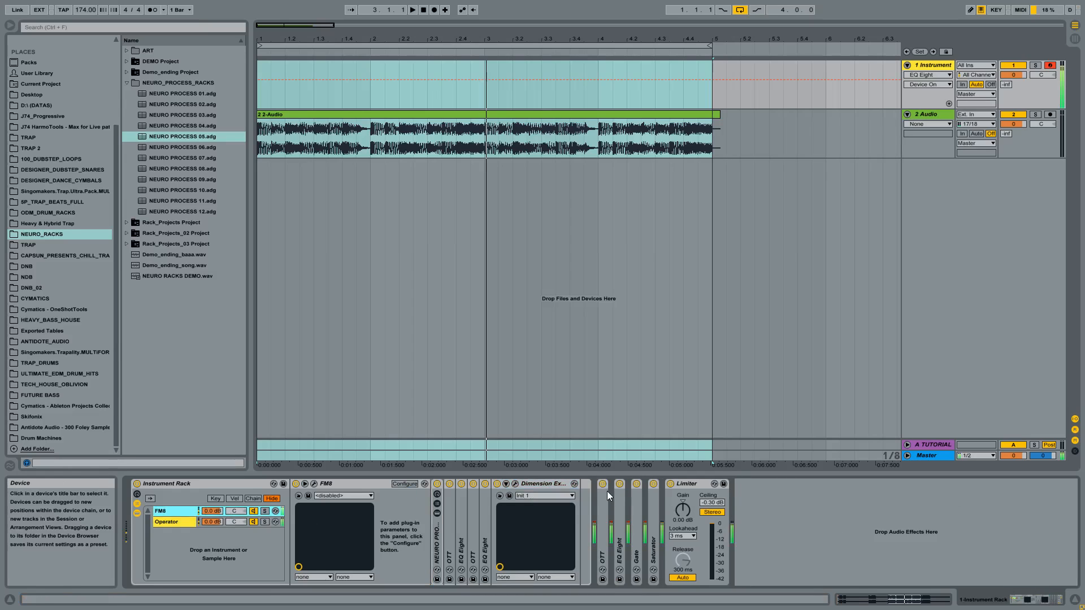
{"action": "left_click", "coordinate": [533, 485]}
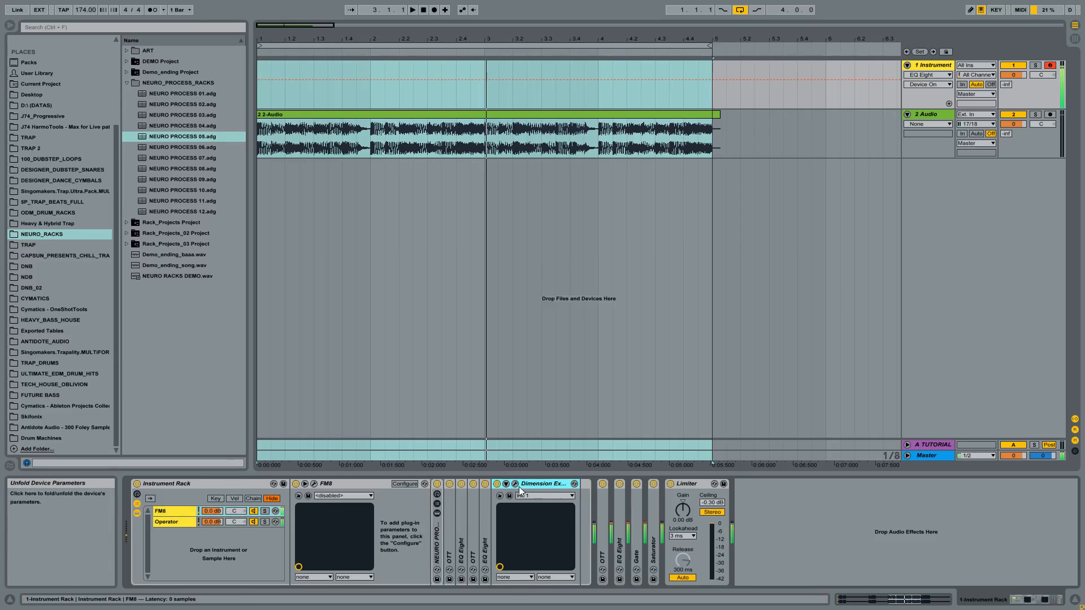
{"action": "left_click_drag", "start_coordinate": [521, 487], "coordinate": [484, 501]}
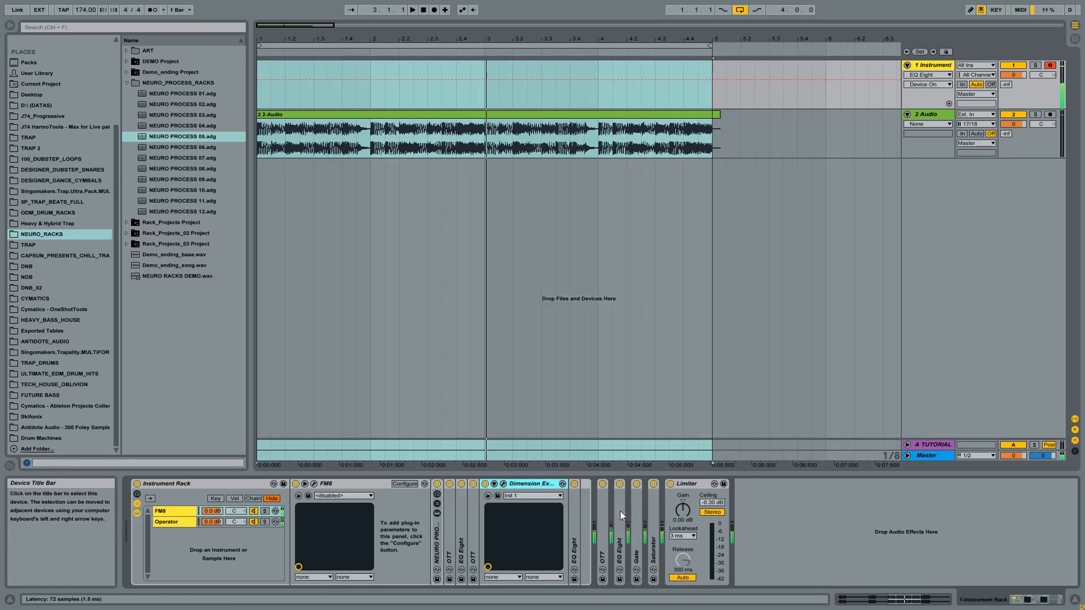
{"action": "double_click", "coordinate": [531, 483]}
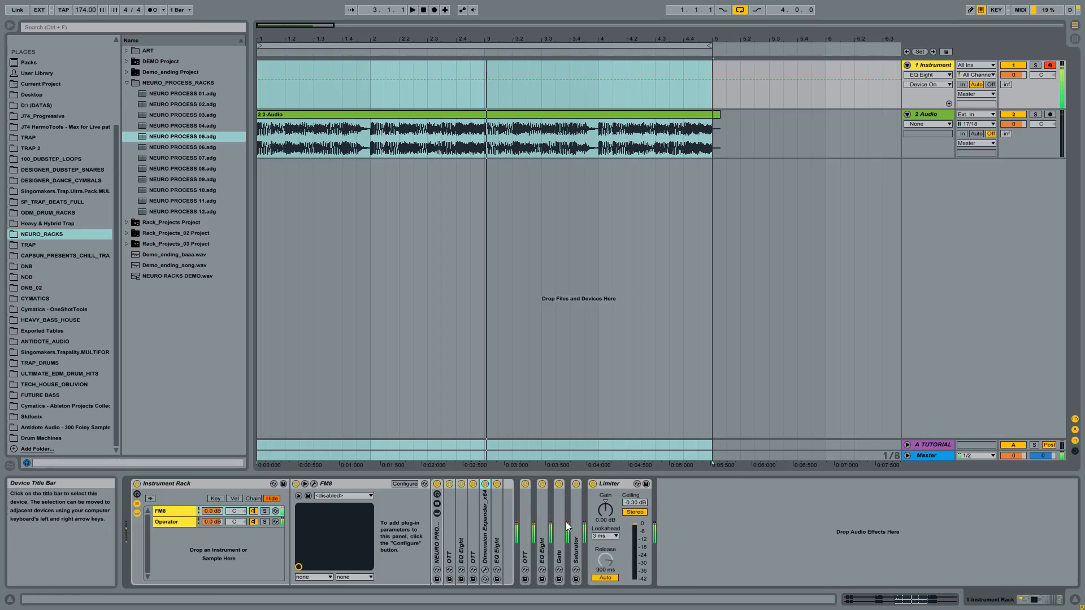
- Review the EQ Eight after the Instrument Rack, and compare the unfolded Gate bypassed and active
{"action": "double_click", "coordinate": [545, 514]}
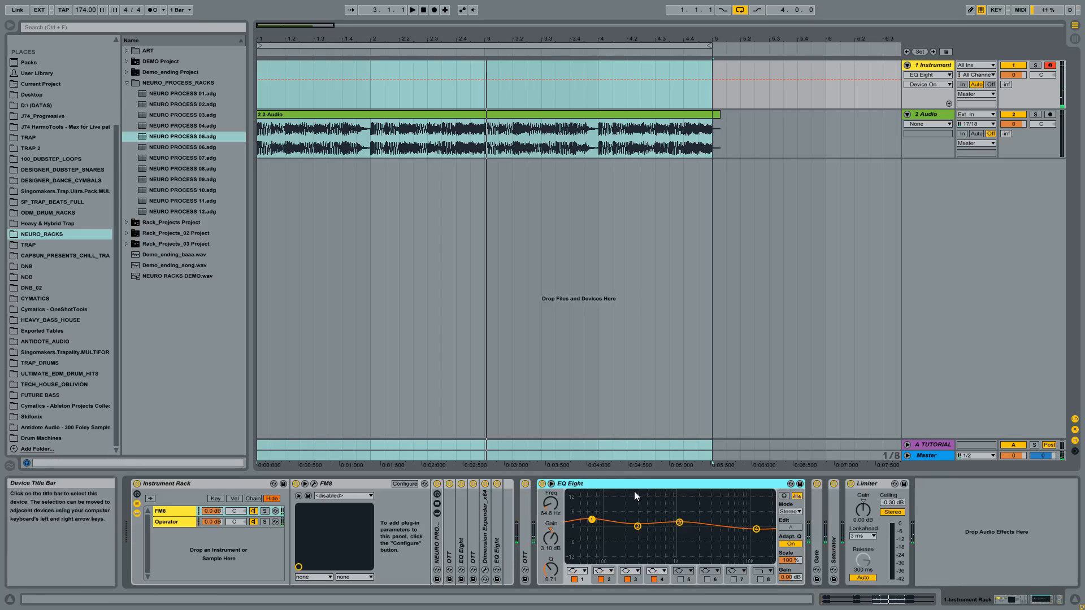
{"action": "double_click", "coordinate": [623, 485]}
{"action": "double_click", "coordinate": [561, 517]}
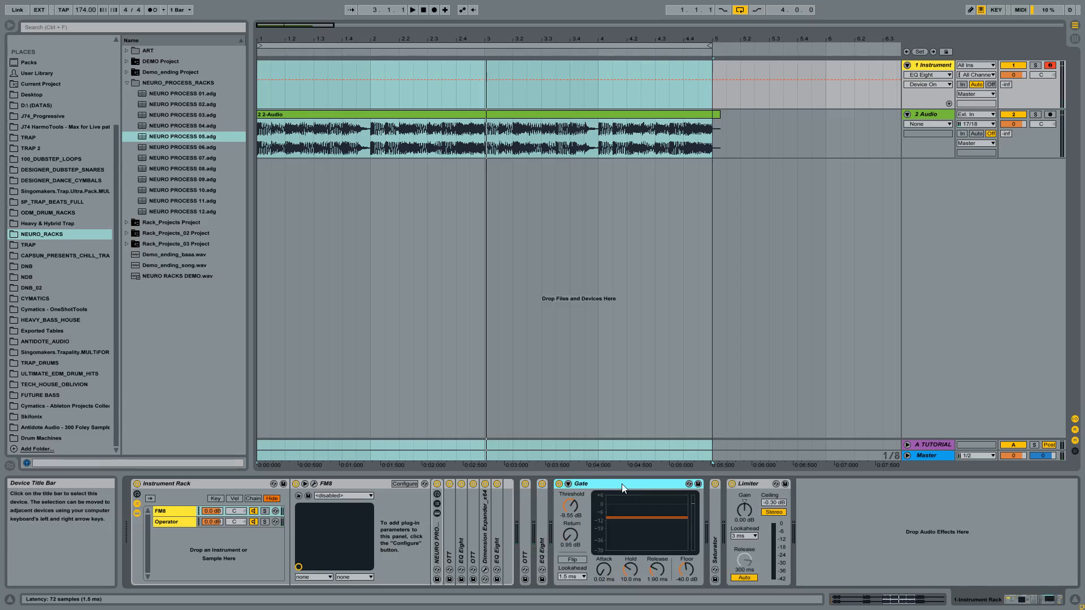
{"action": "left_click", "coordinate": [559, 484]}
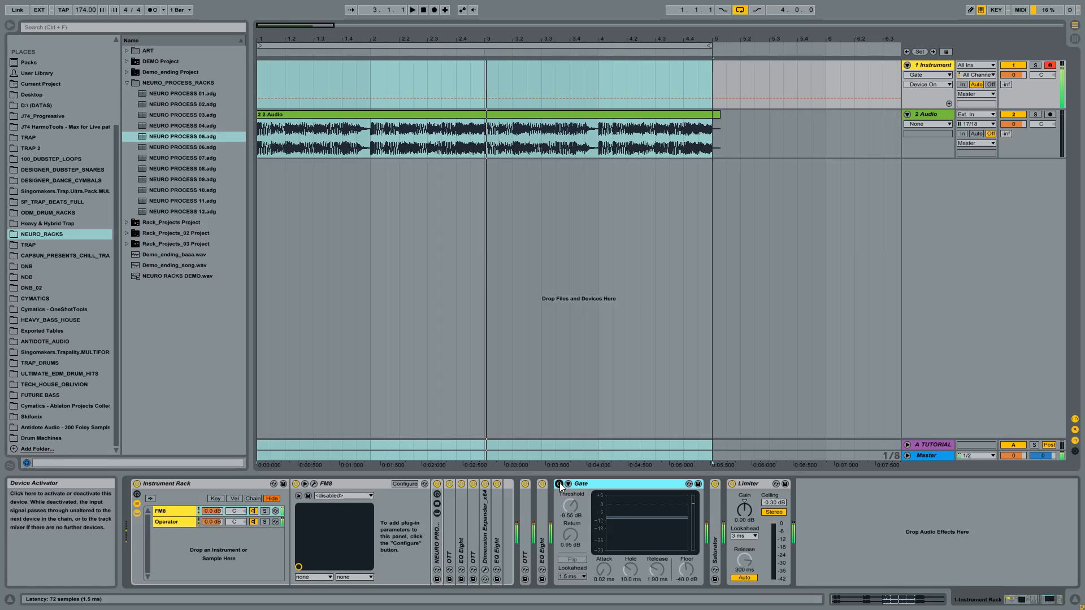
{"action": "left_click", "coordinate": [559, 485]}
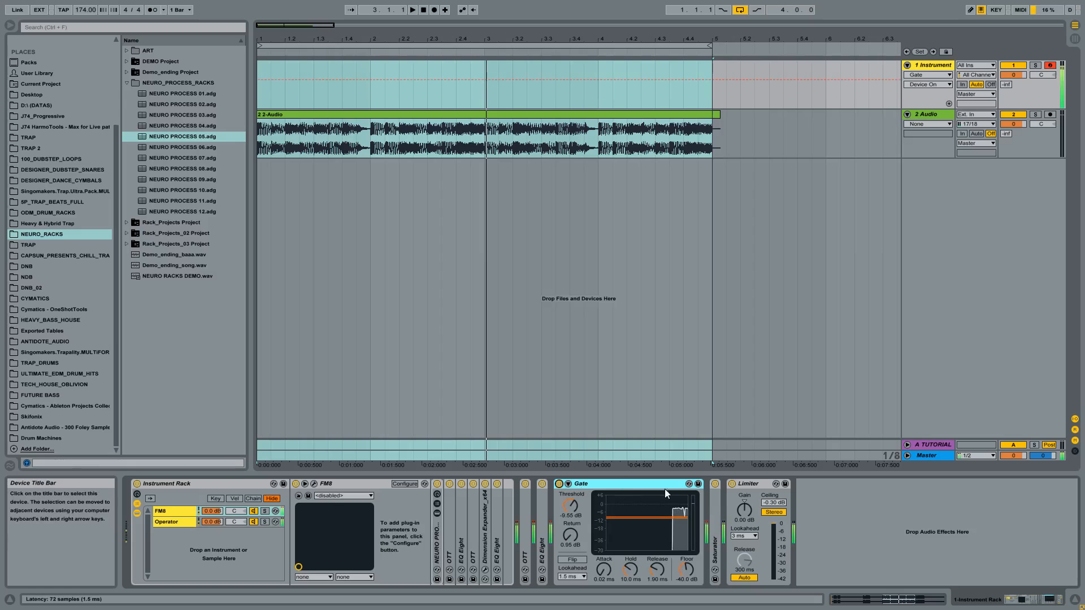
- Unfold the Saturator between the Gate and the Limiter and raise its Drive to 3.43 dB
{"action": "double_click", "coordinate": [715, 507]}
{"action": "left_click", "coordinate": [872, 484]}
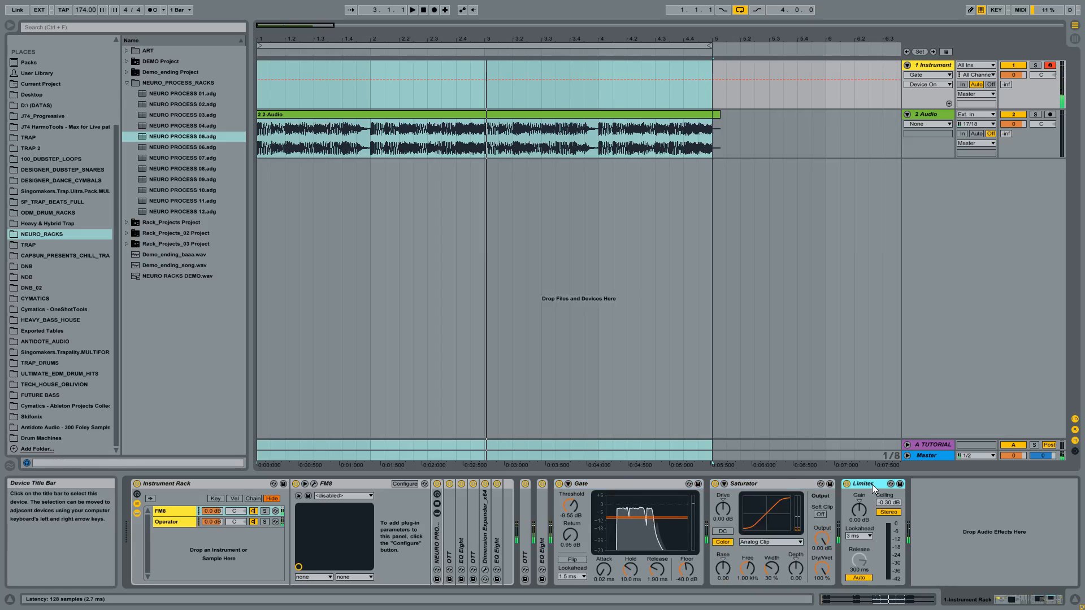
{"action": "left_click", "coordinate": [784, 484]}
{"action": "left_click_drag", "start_coordinate": [722, 509], "coordinate": [723, 498]}
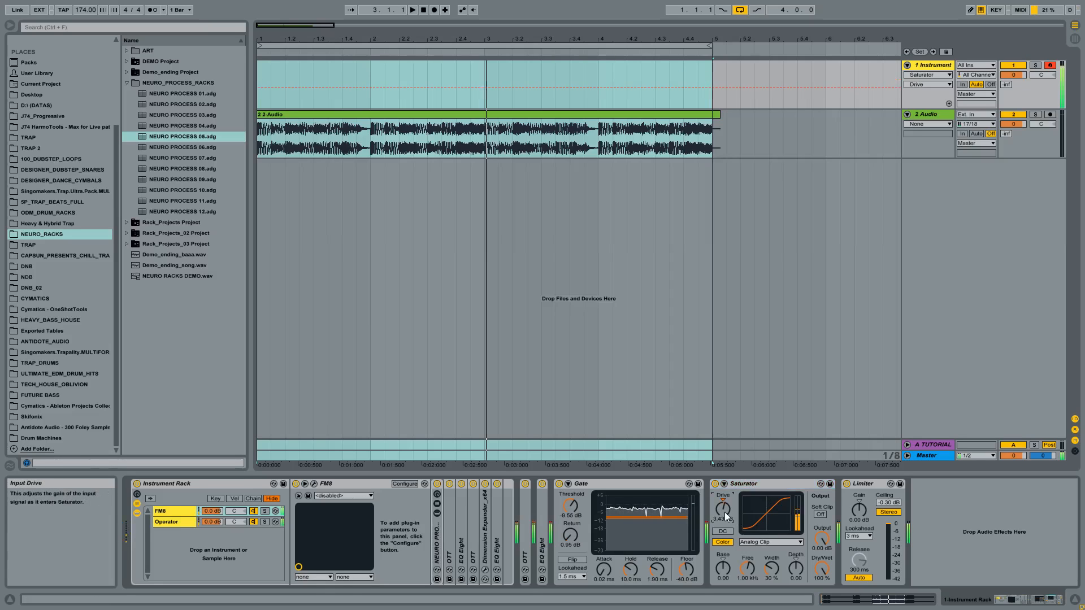
- Return playback to the song start, play the looped audio clip on the 2 Audio track, and stop it
{"action": "double_click", "coordinate": [418, 10]}
{"action": "left_click", "coordinate": [413, 10]}
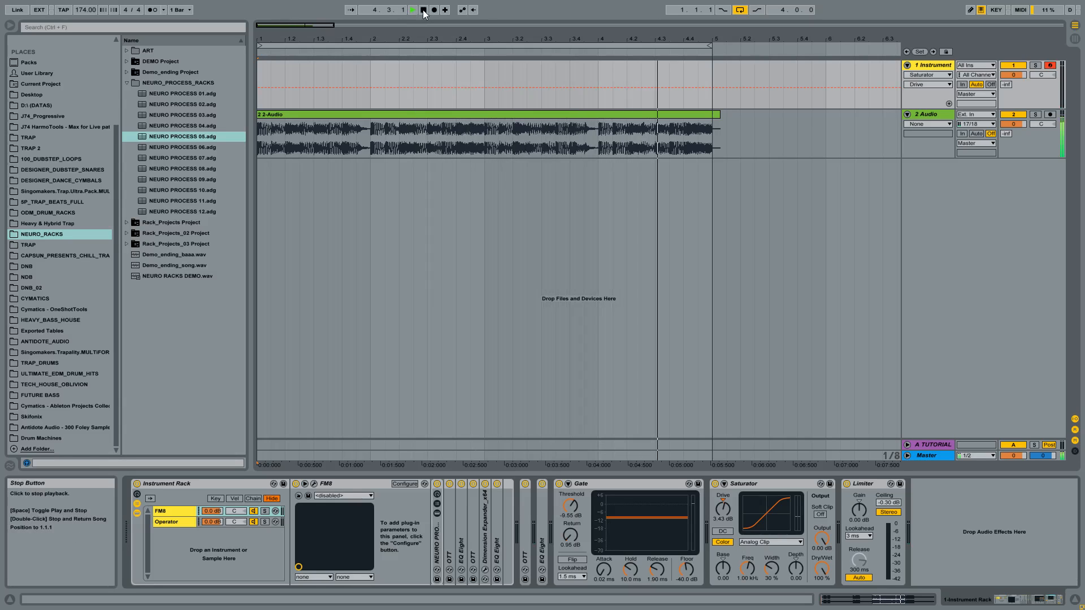
{"action": "left_click", "coordinate": [424, 10]}
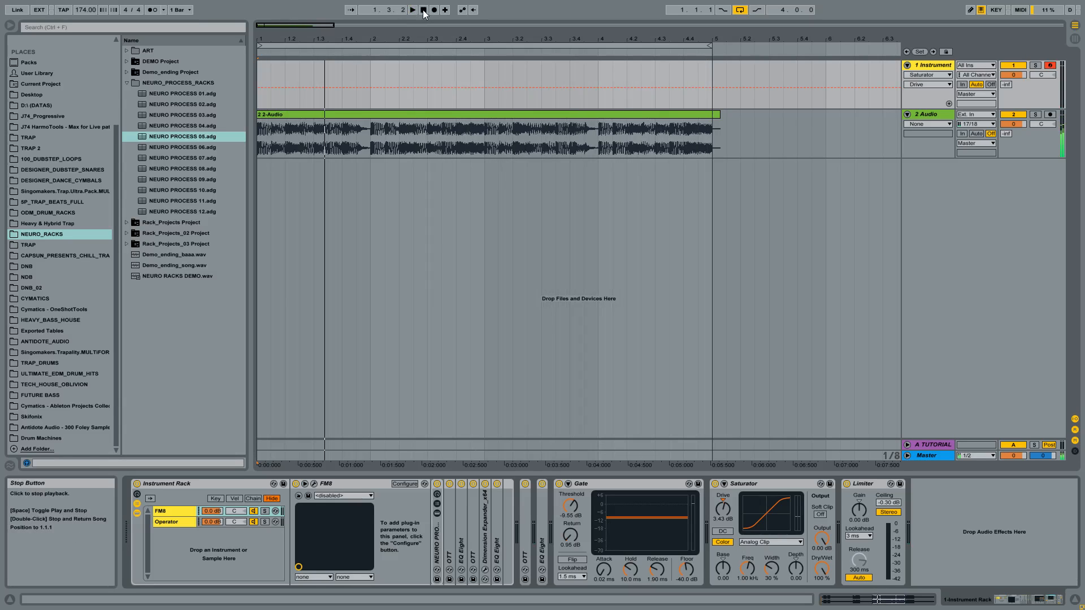